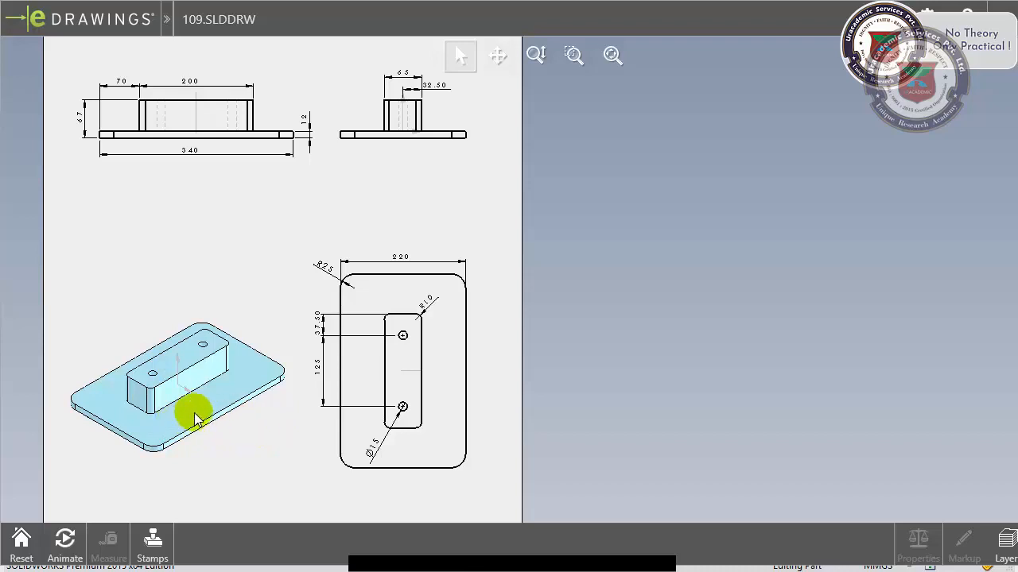
# Examine the plate's width, overall length and thickness dimensions in the top and front views of the 109.SLDDRW drawing.
pyautogui.click(251, 442)
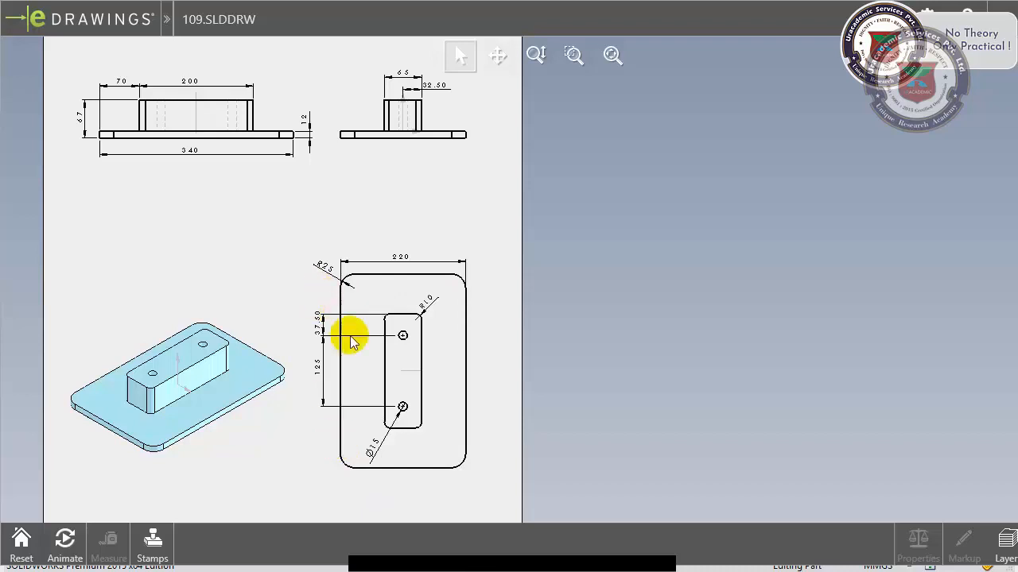
pyautogui.scroll(-2, 387, 268)
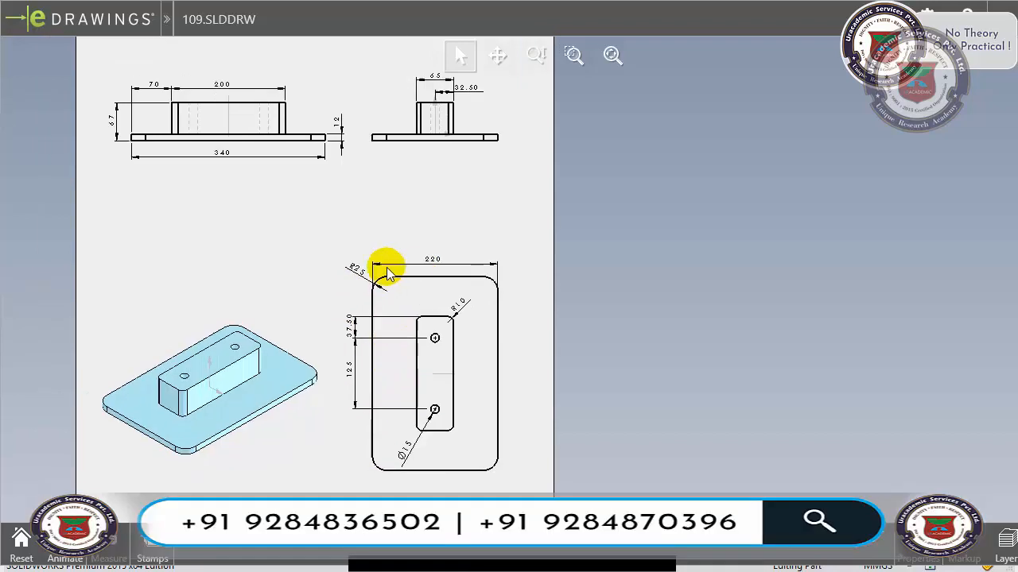
pyautogui.scroll(5, 462, 273)
pyautogui.scroll(3, 493, 267)
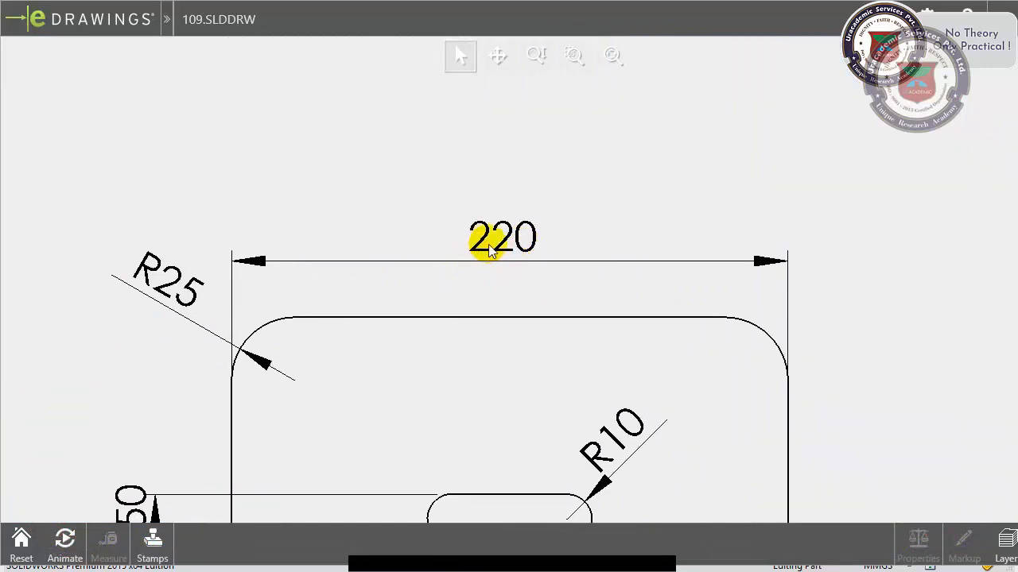
pyautogui.scroll(-8, 547, 250)
pyautogui.scroll(6, 430, 226)
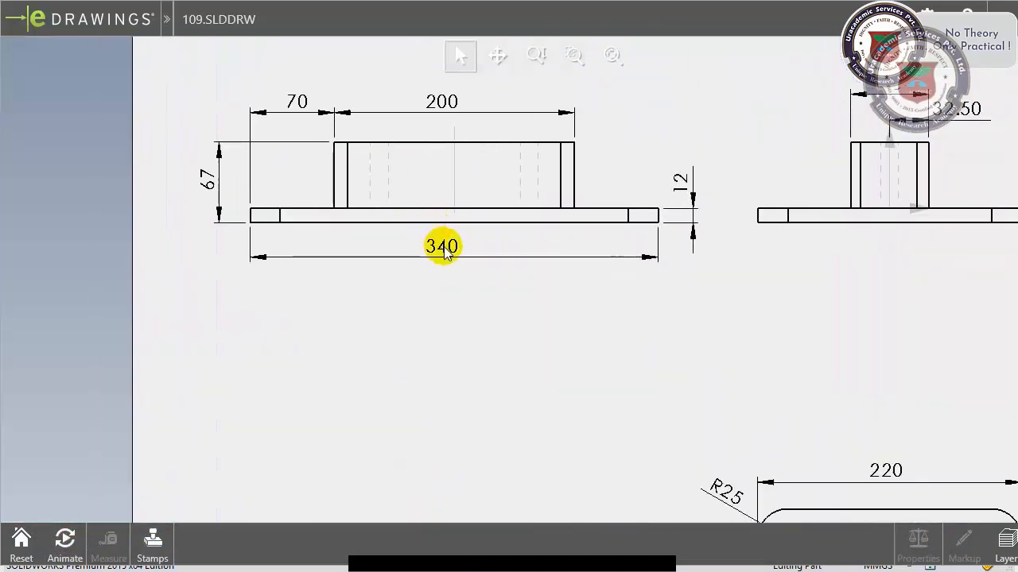
pyautogui.scroll(-3, 488, 295)
pyautogui.scroll(-3, 488, 295)
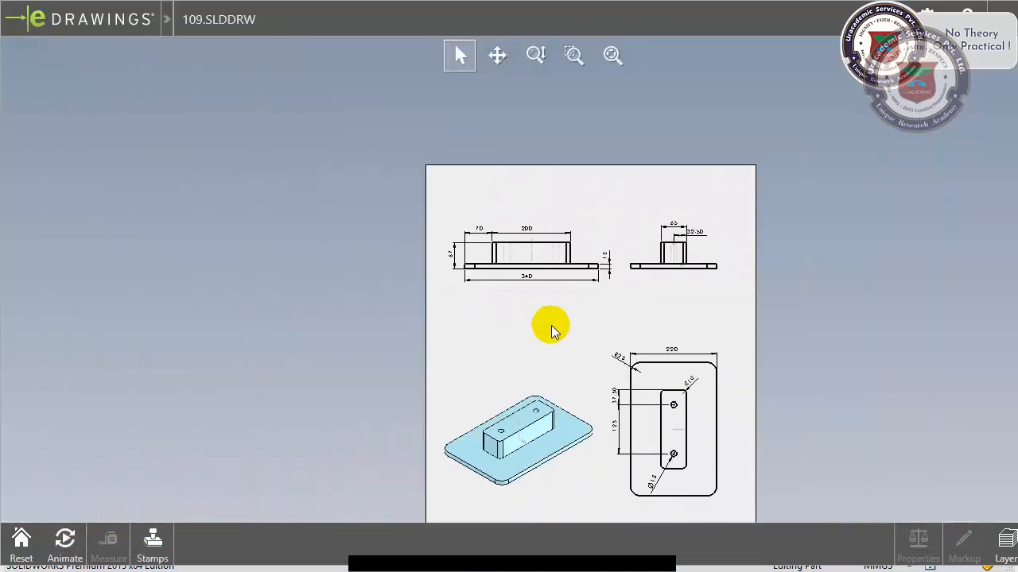
pyautogui.moveTo(538, 345)
pyautogui.mouseDown(button='middle')
pyautogui.moveTo(307, 236)
pyautogui.moveTo(237, 249)
pyautogui.mouseUp(button='middle')
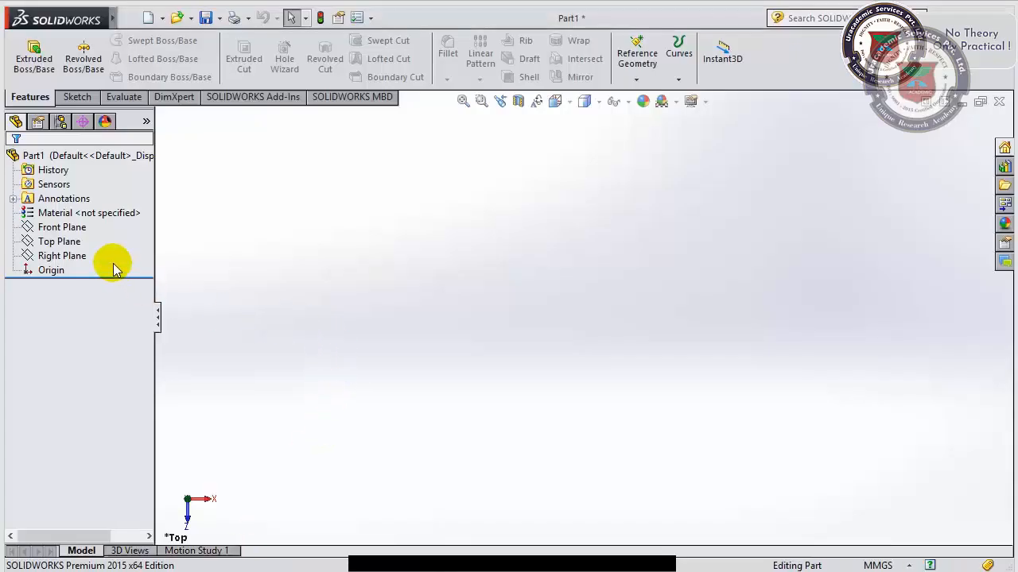
# Switch to the SOLIDWORKS part and start a new sketch on the Top Plane.
pyautogui.click(58, 242)
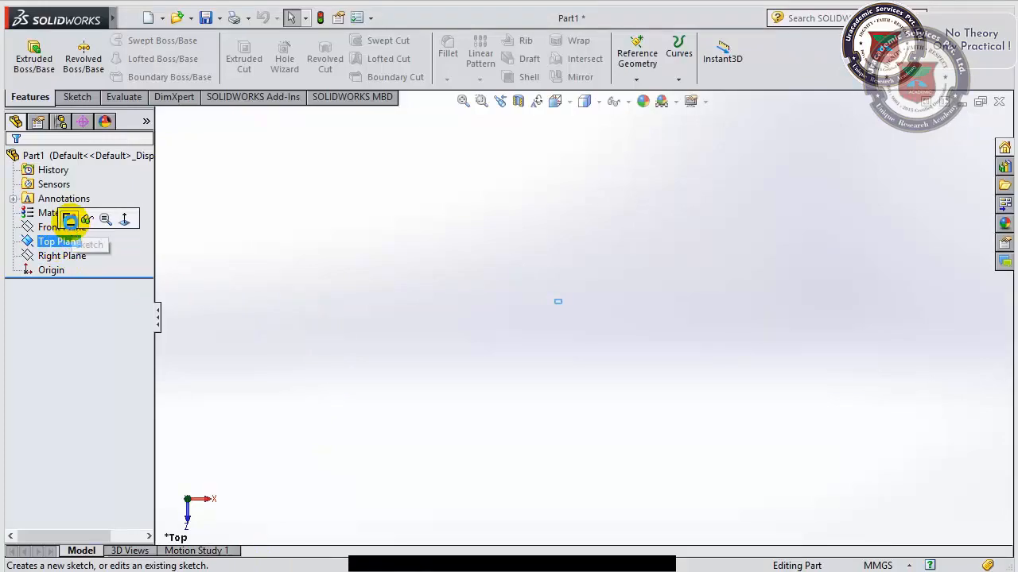
pyautogui.click(69, 219)
pyautogui.click(524, 334)
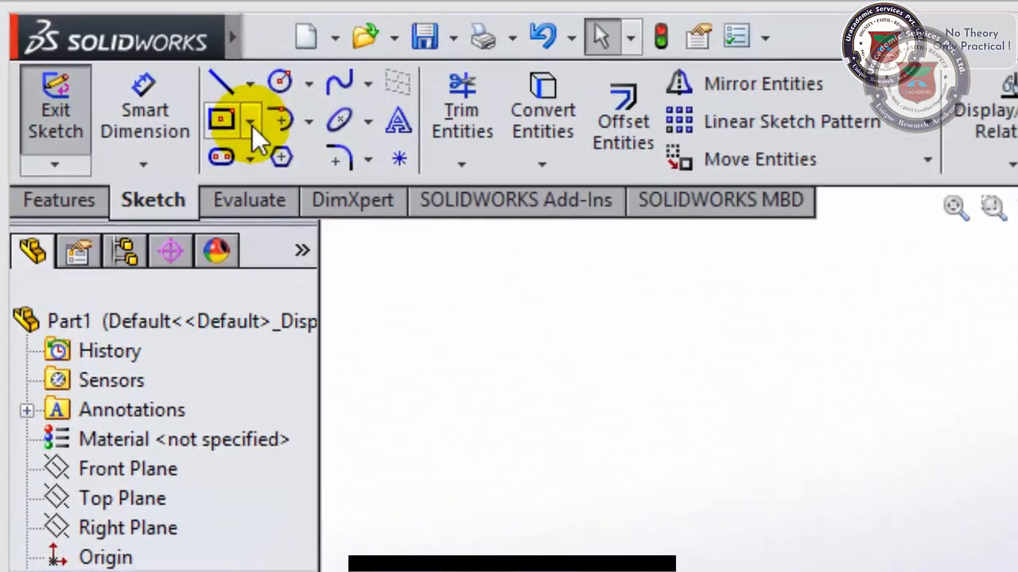
# Sketch a corner rectangle about 141 mm by 89 mm enclosing the origin, and delete it.
pyautogui.click(121, 60)
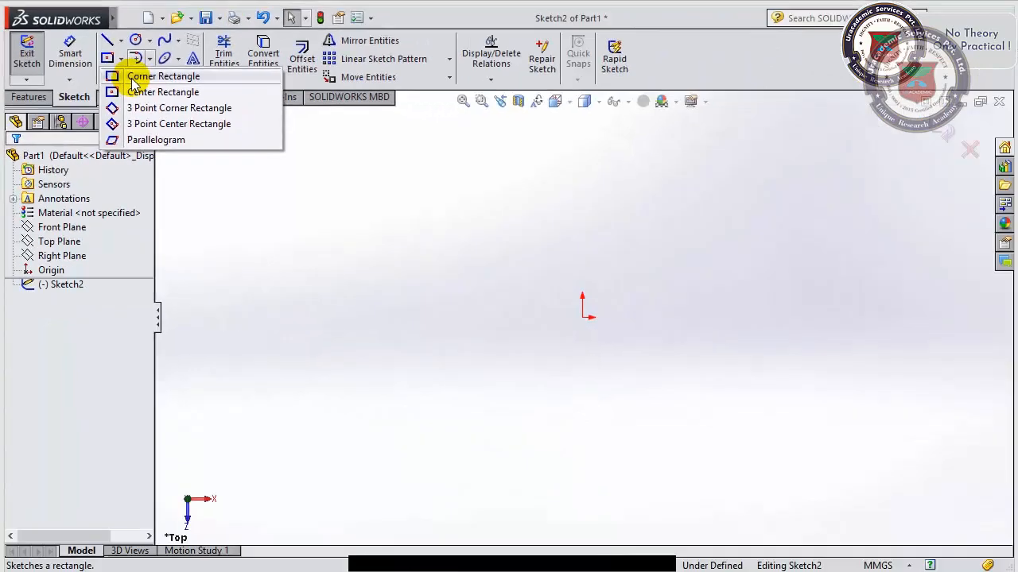
pyautogui.click(370, 222)
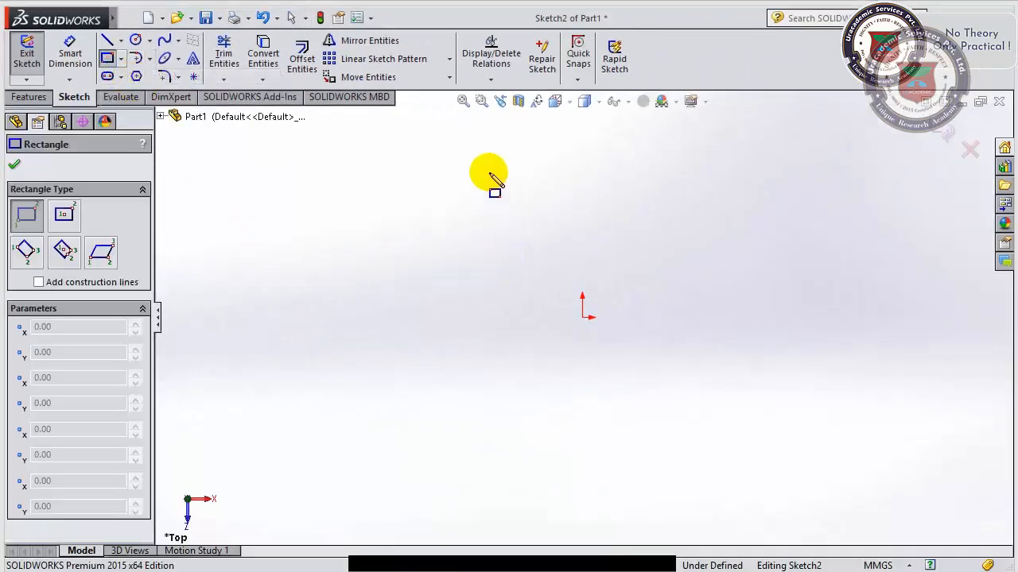
pyautogui.moveTo(488, 172); pyautogui.dragTo(765, 346)
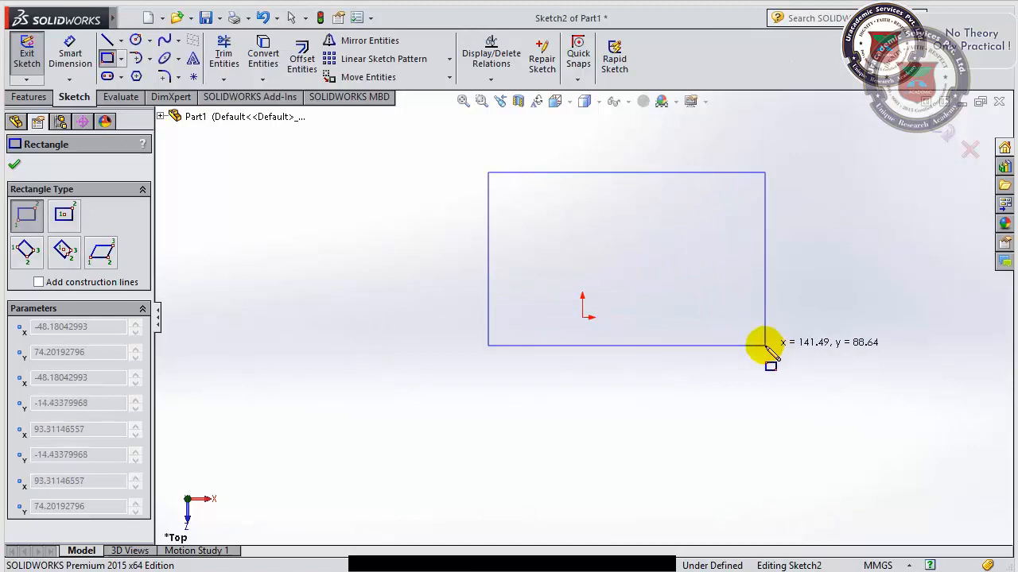
pyautogui.moveTo(765, 346); pyautogui.dragTo(765, 346)
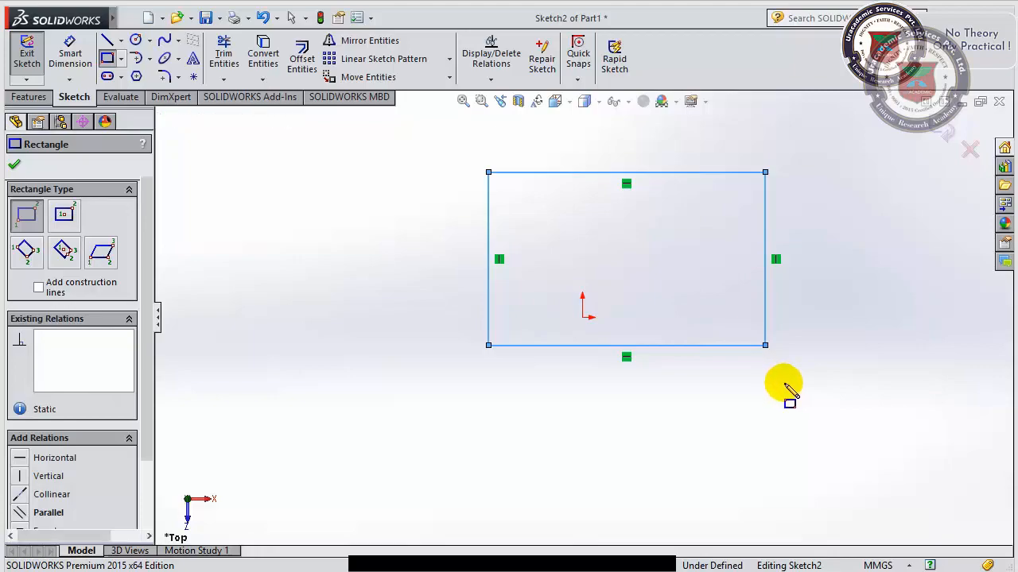
pyautogui.press('Escape')
pyautogui.moveTo(456, 144)
pyautogui.mouseDown()
pyautogui.moveTo(886, 413)
pyautogui.moveTo(871, 421)
pyautogui.mouseUp()
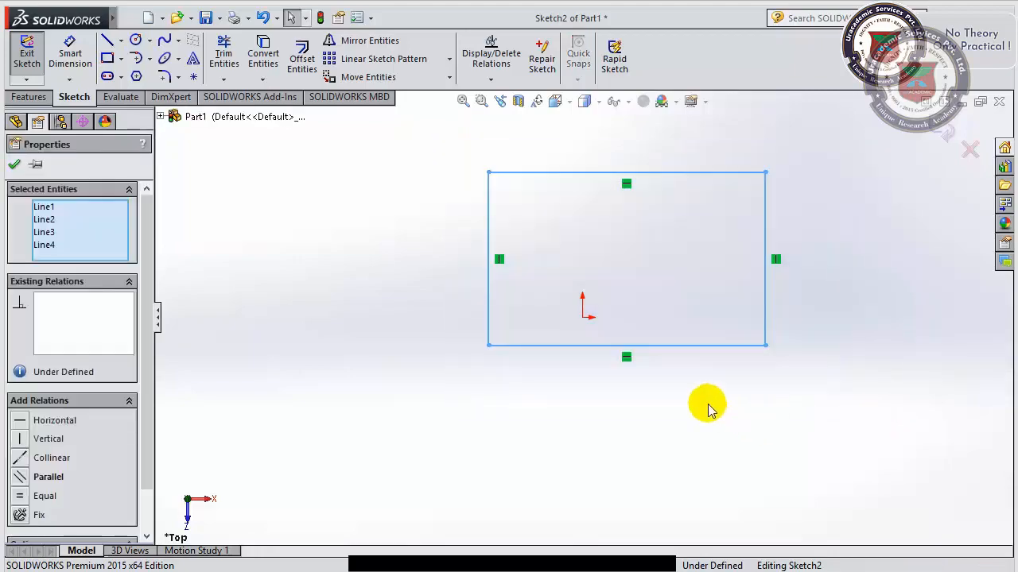
pyautogui.press('Delete')
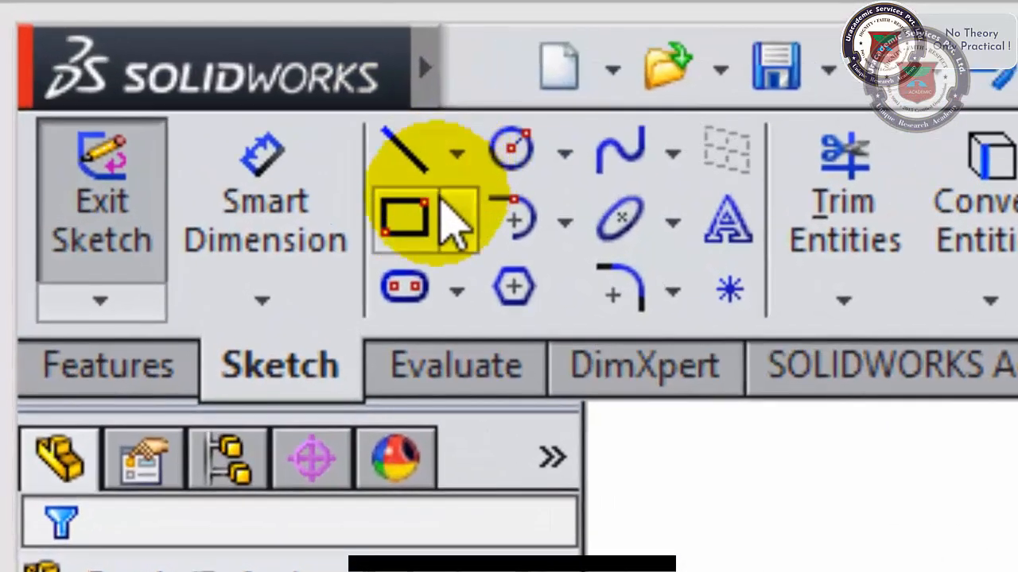
# Sketch a center rectangle about 184 mm by 83 mm, centred on the origin.
pyautogui.click(457, 221)
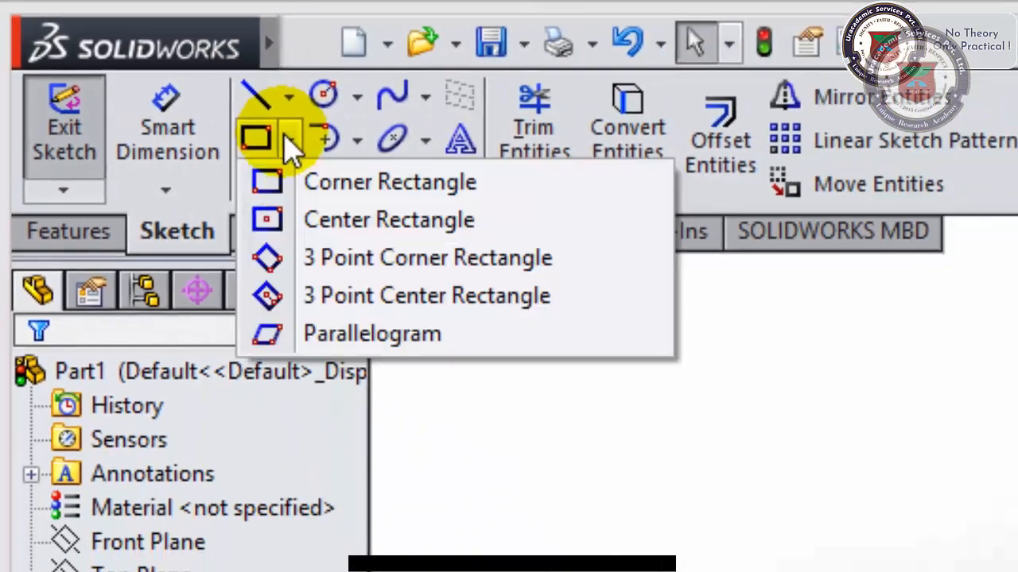
pyautogui.click(465, 334)
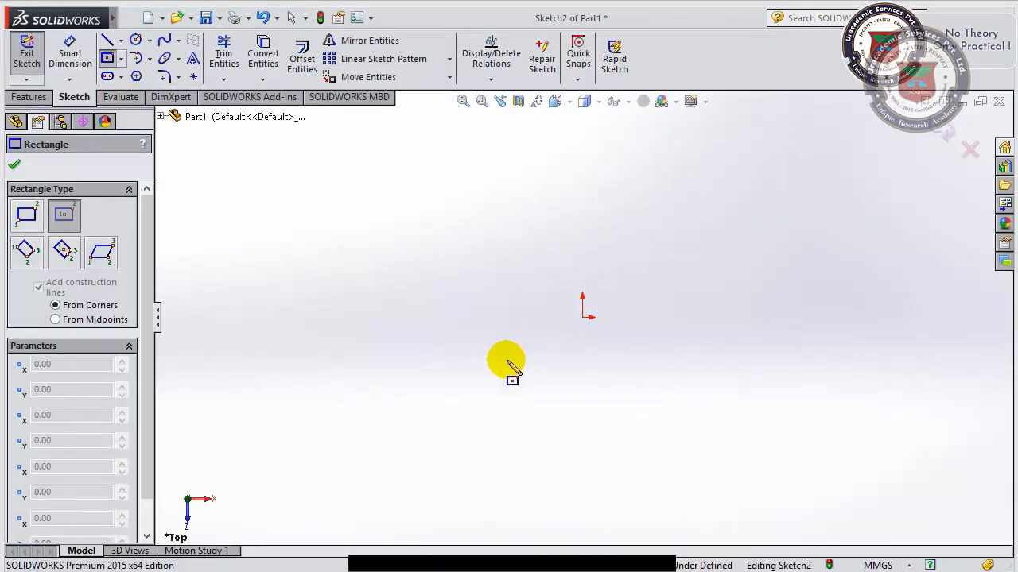
pyautogui.click(583, 318)
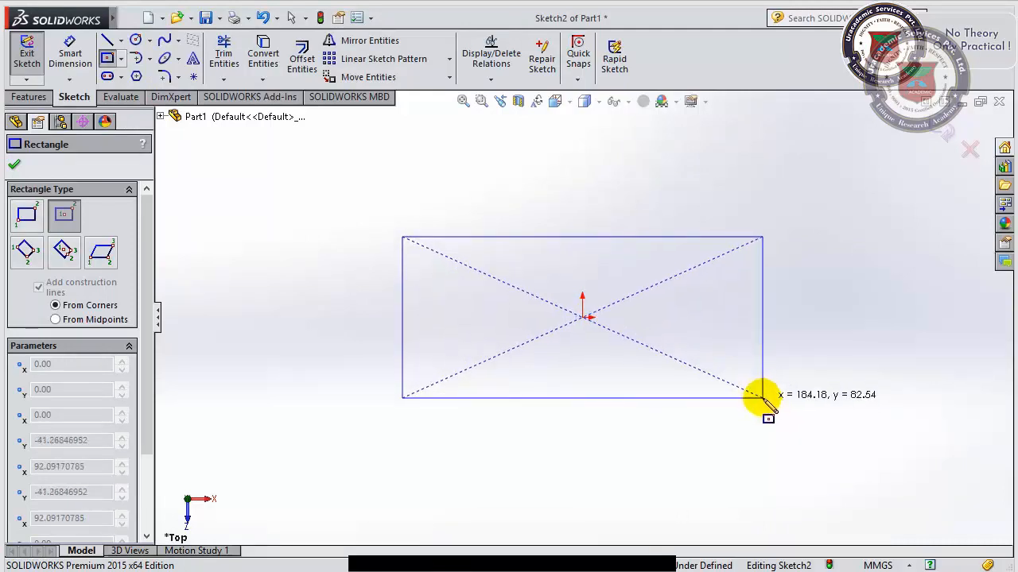
pyautogui.click(763, 399)
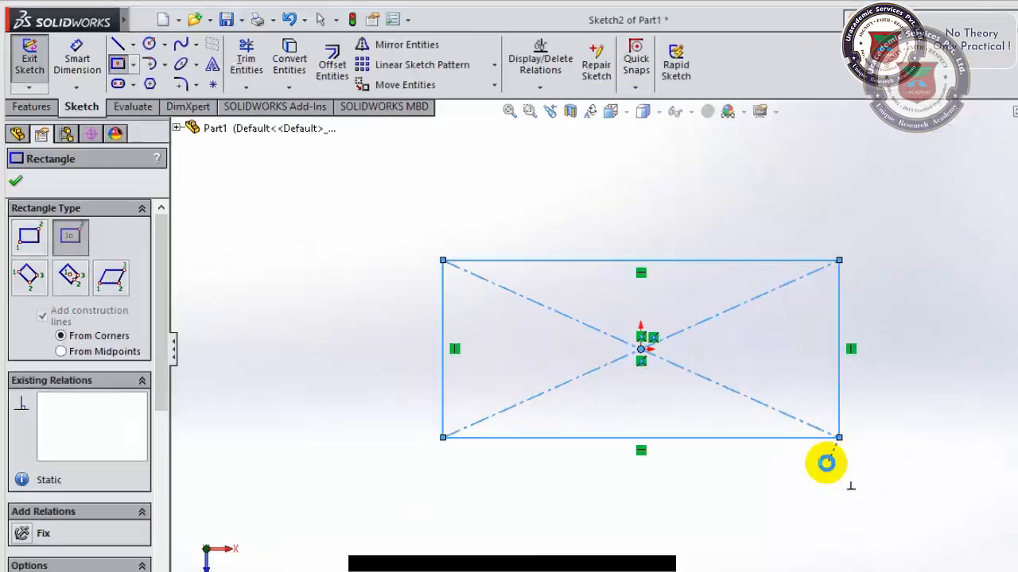
pyautogui.press('Escape')
# Sketch a 3 point corner rectangle tilted about 45° across the area around the origin.
pyautogui.click(120, 59)
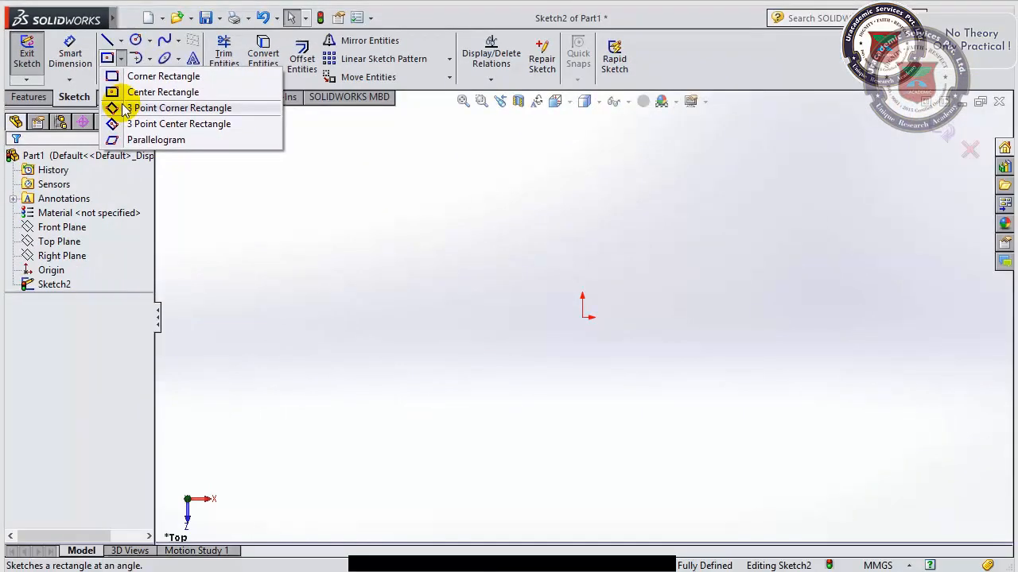
pyautogui.click(125, 109)
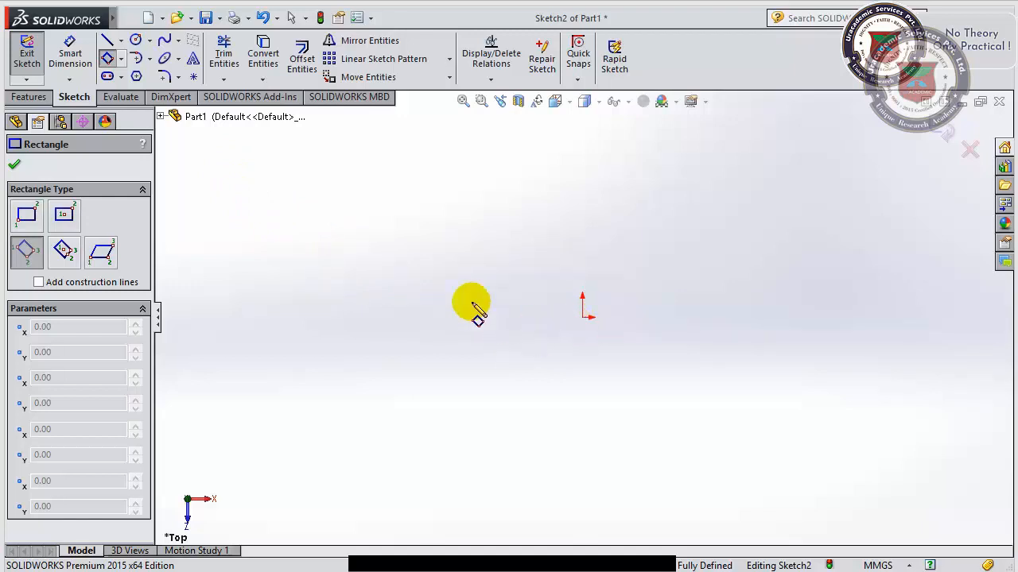
pyautogui.click(454, 236)
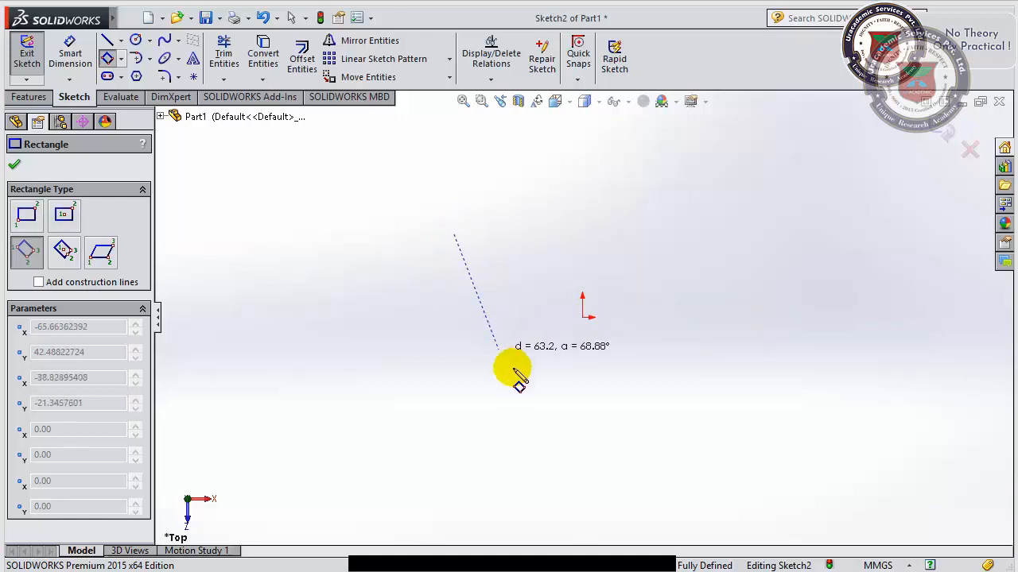
pyautogui.click(609, 390)
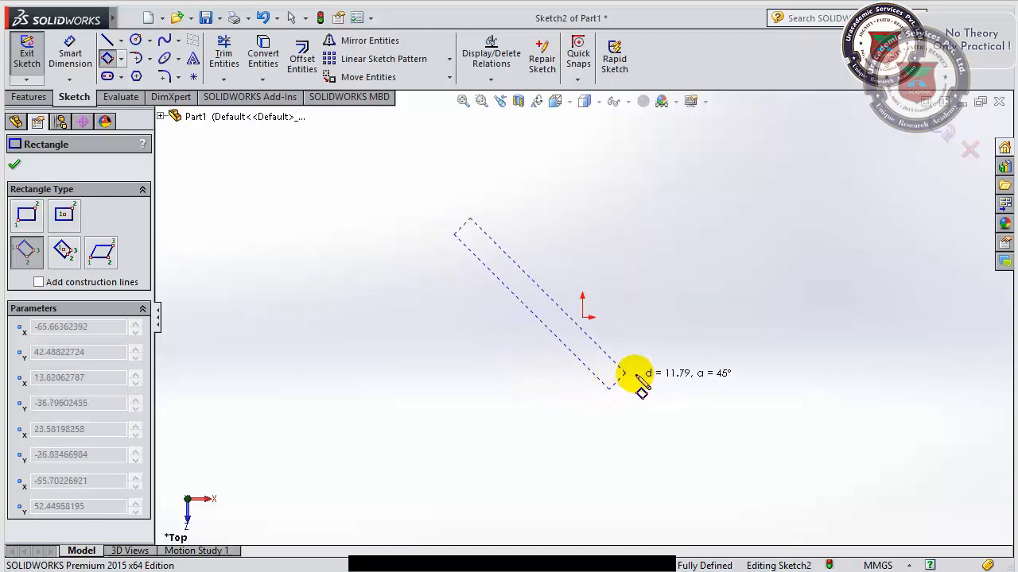
pyautogui.click(704, 297)
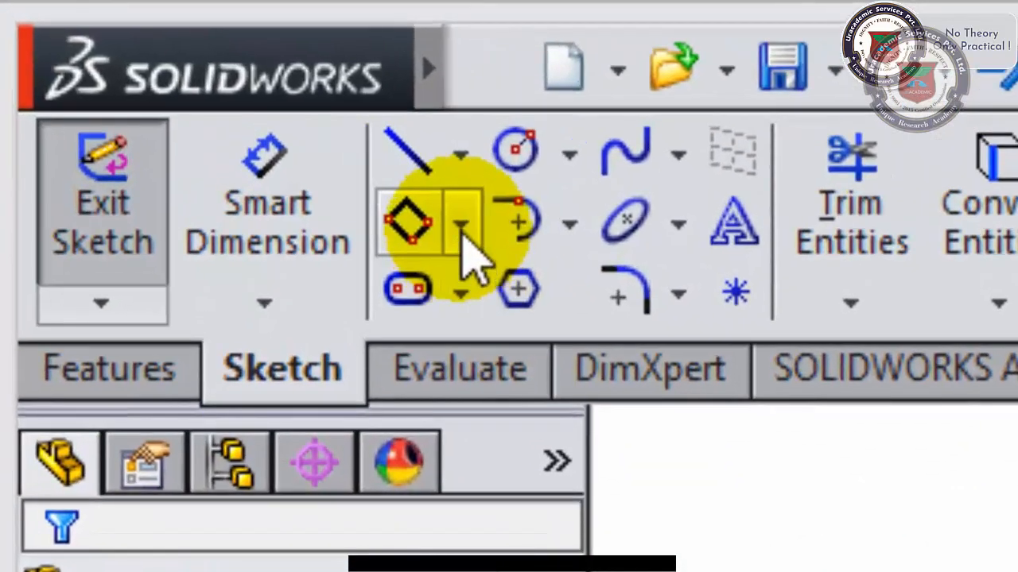
# Sketch a tilted 3 point center rectangle to the left of the origin, and undo it.
pyautogui.click(120, 59)
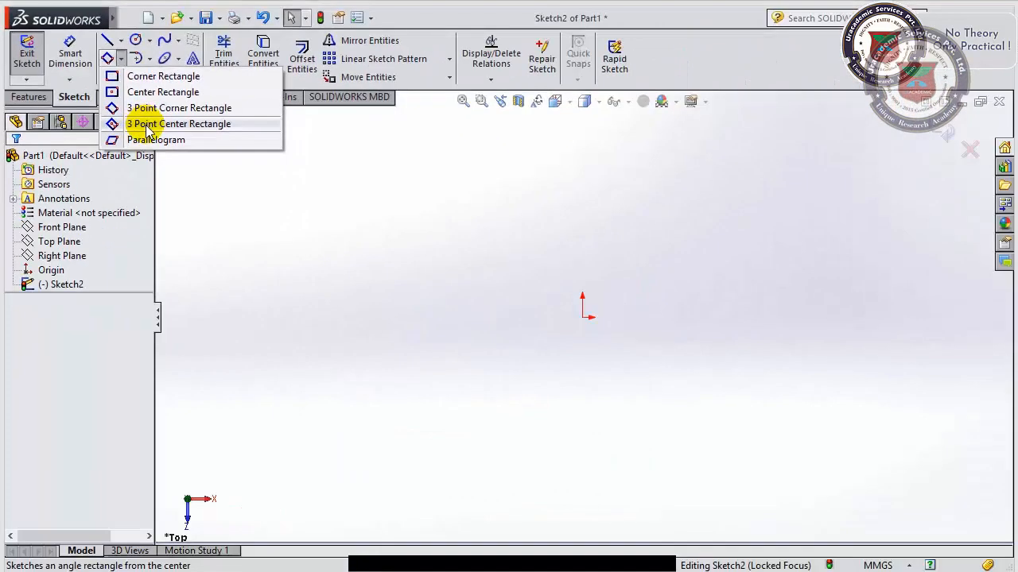
pyautogui.click(148, 127)
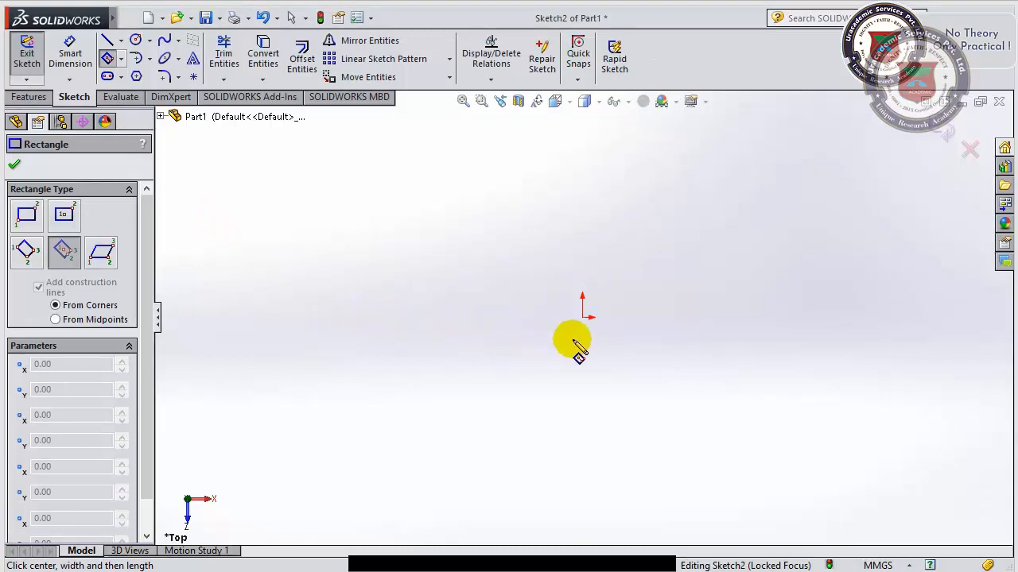
pyautogui.click(403, 235)
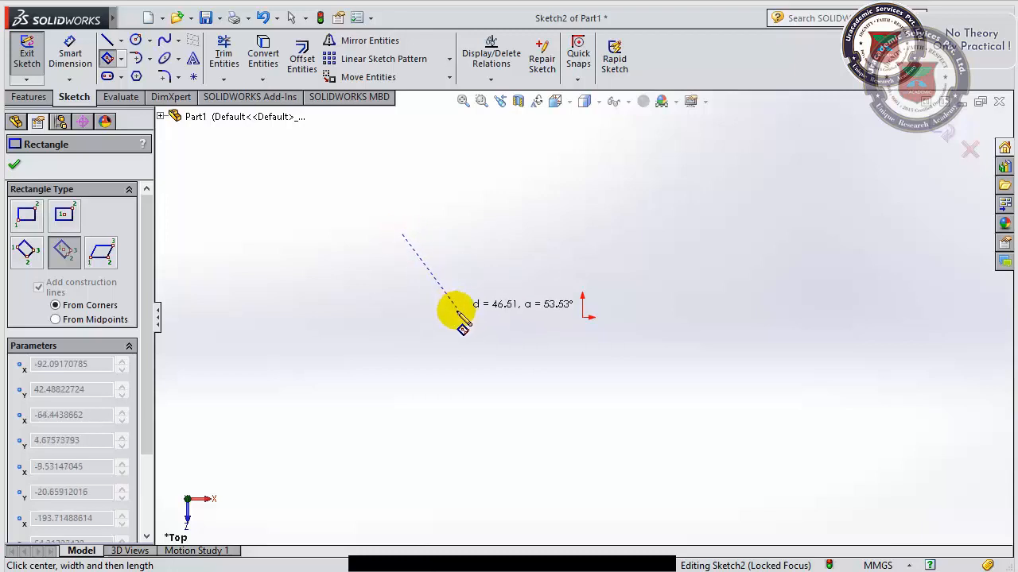
pyautogui.click(494, 352)
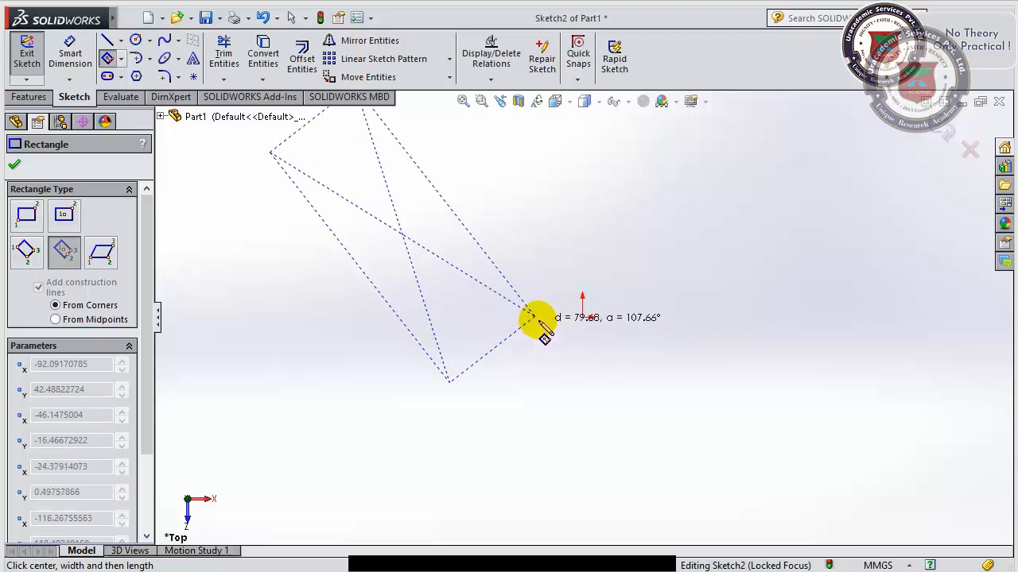
pyautogui.click(538, 314)
pyautogui.scroll(1, 538, 313)
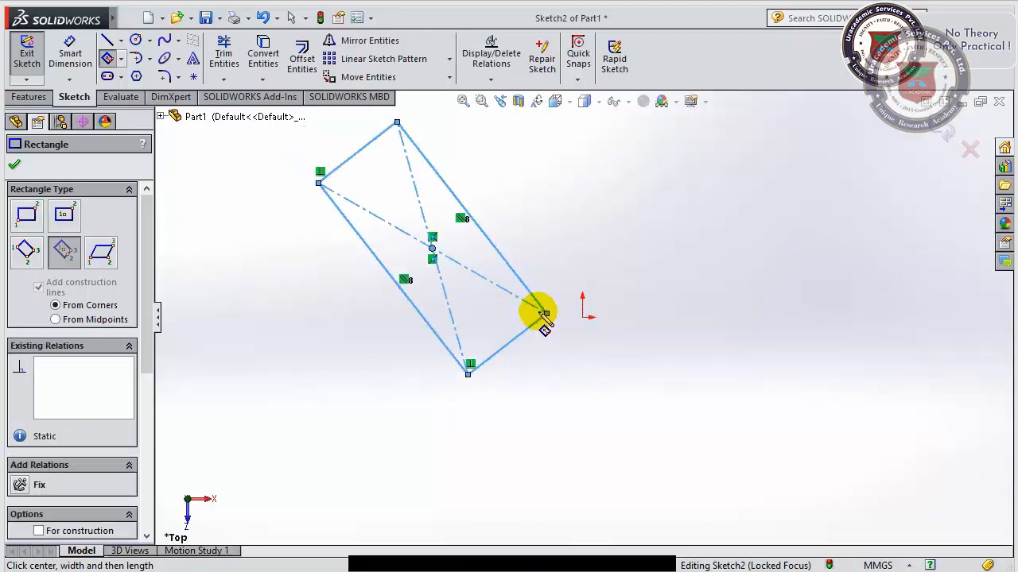
pyautogui.scroll(-2, 517, 220)
pyautogui.scroll(3, 514, 226)
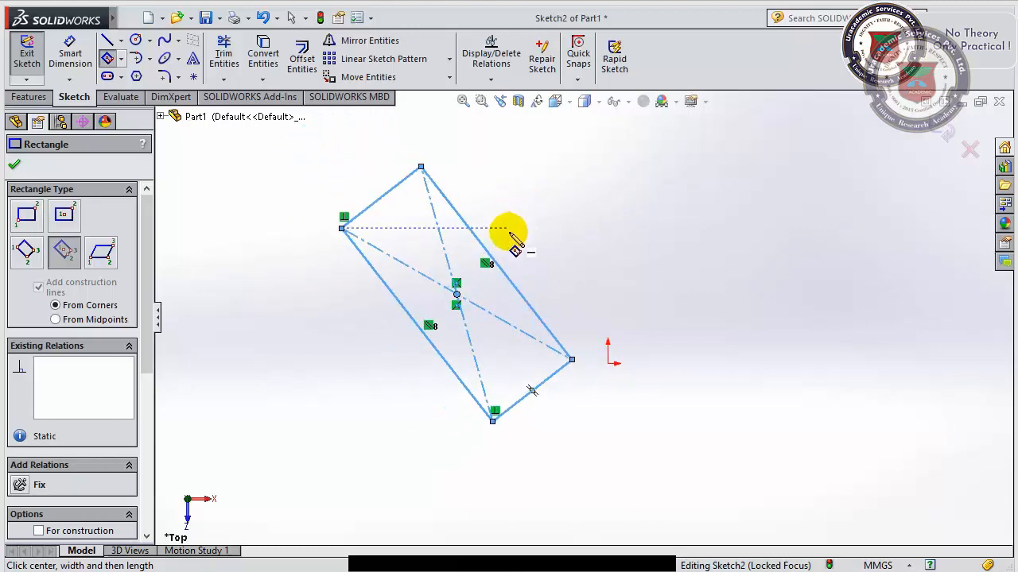
pyautogui.hotkey('ctrl', 'z')
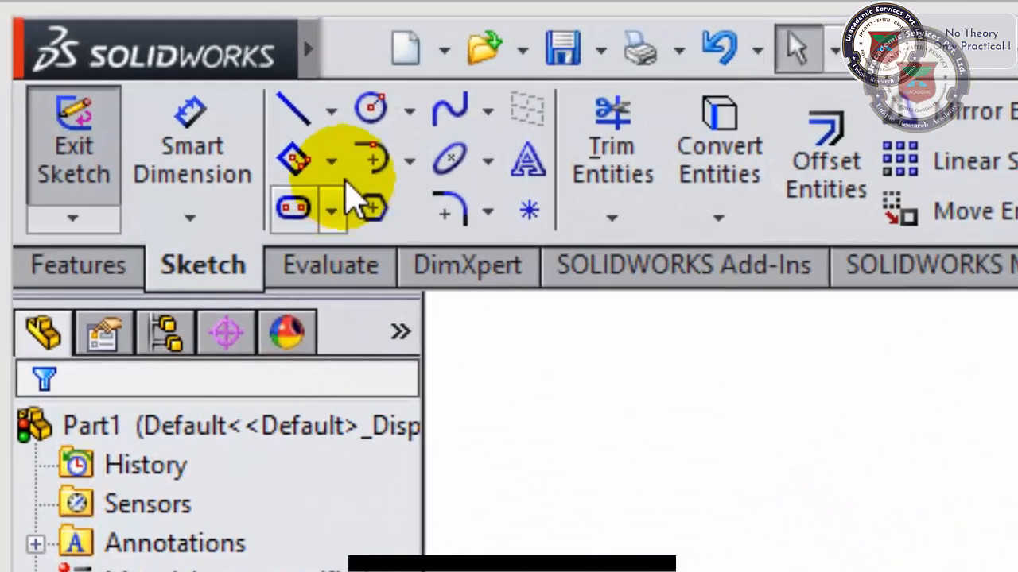
# Sketch a slanted parallelogram to the left of the origin, with its second side about 68 mm long.
pyautogui.click(330, 161)
pyautogui.click(374, 393)
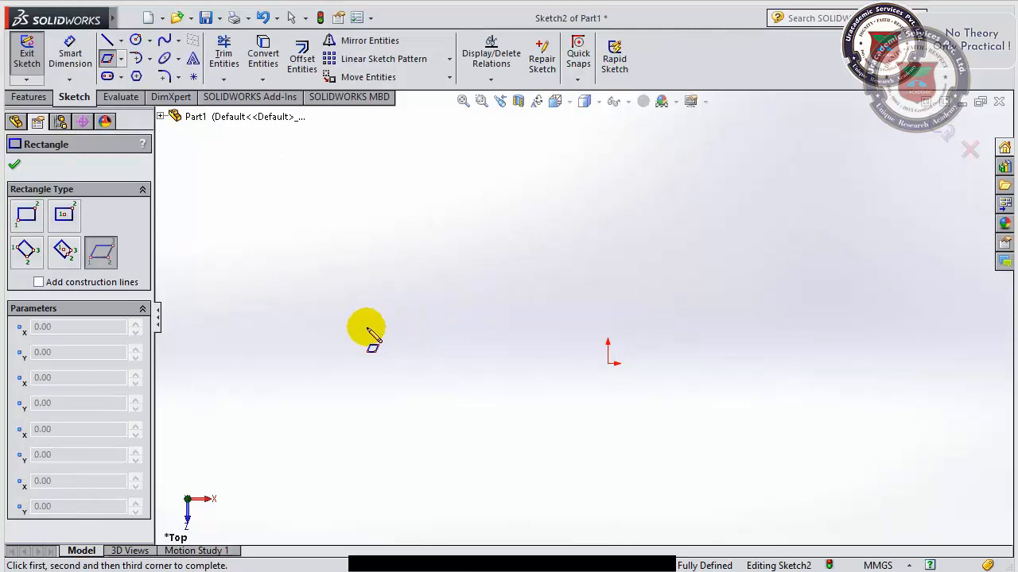
pyautogui.click(367, 326)
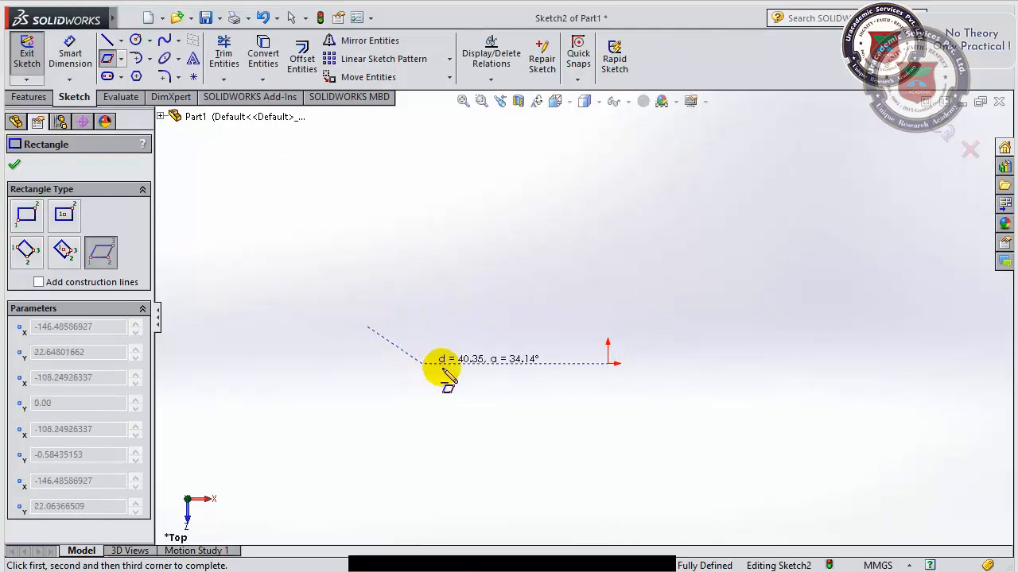
pyautogui.click(459, 410)
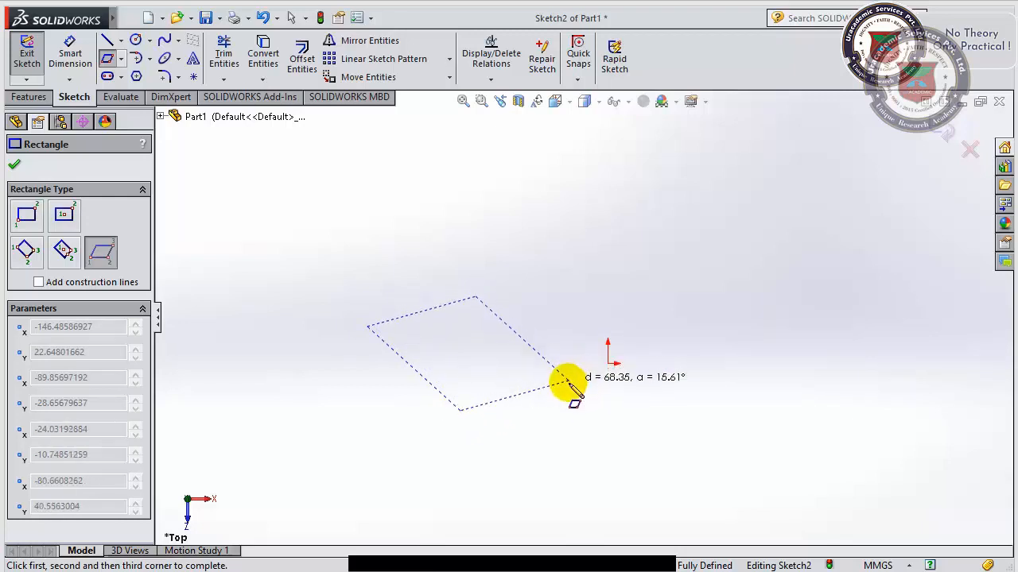
pyautogui.click(568, 384)
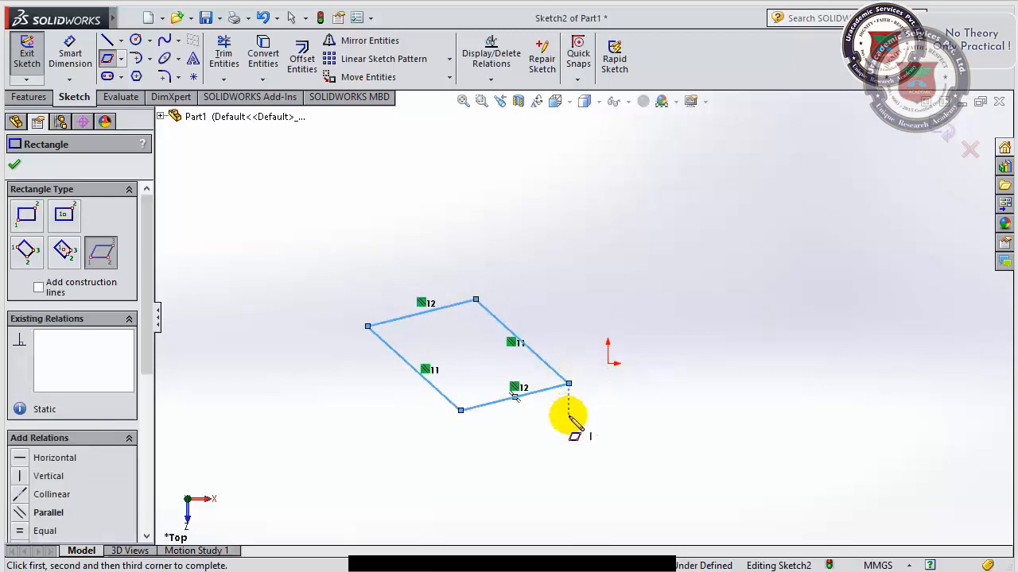
pyautogui.press('Escape')
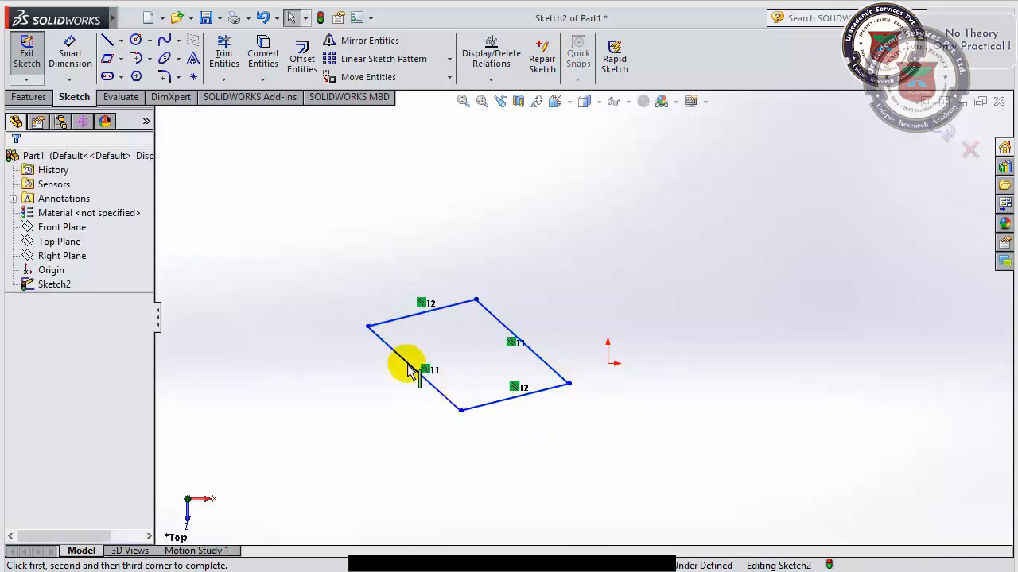
# Delete the parallelogram and sketch a center rectangle about 148 mm wide, centred on the origin.
pyautogui.moveTo(310, 266); pyautogui.dragTo(598, 443)
pyautogui.press('Delete')
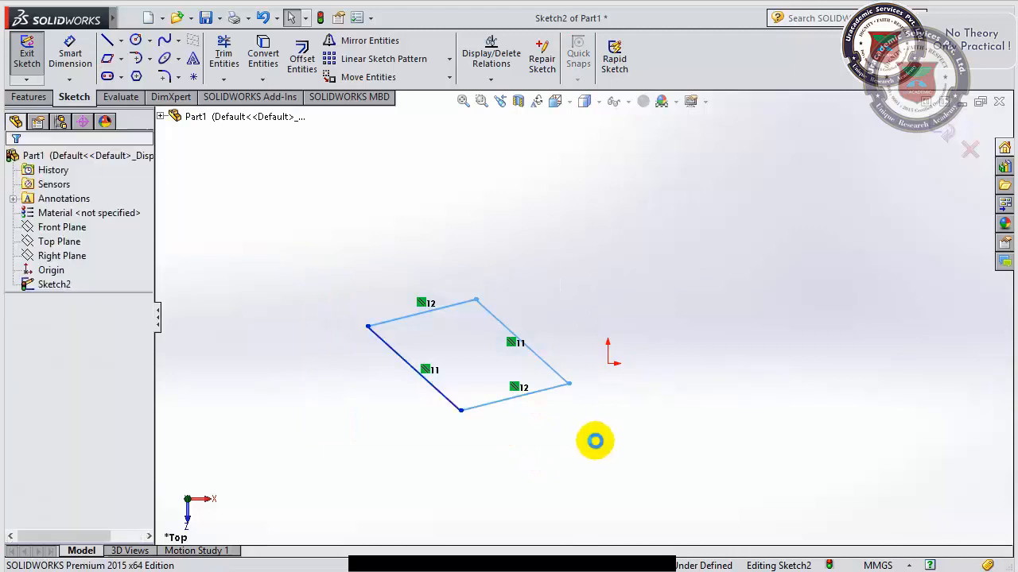
pyautogui.click(120, 59)
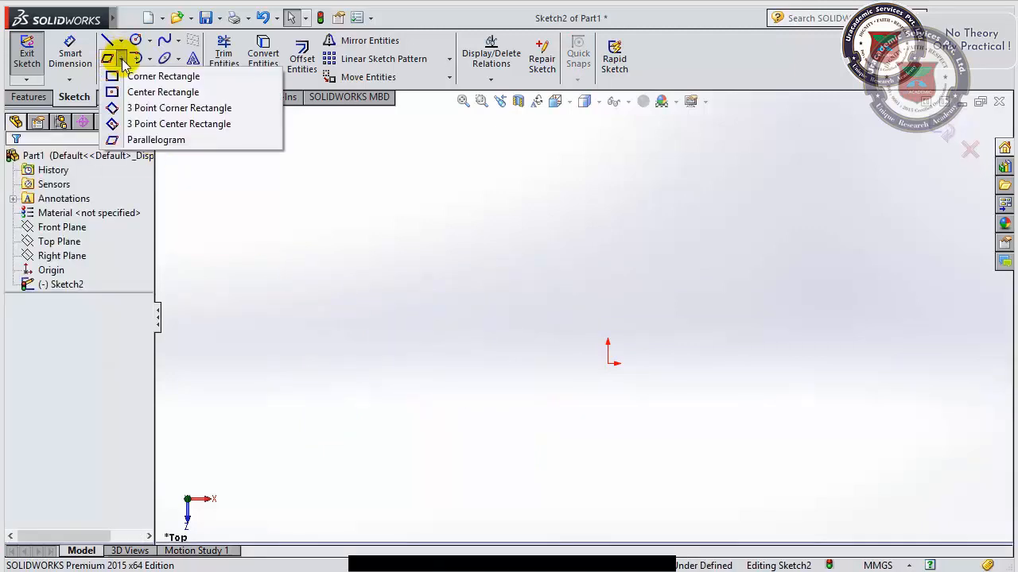
pyautogui.click(131, 88)
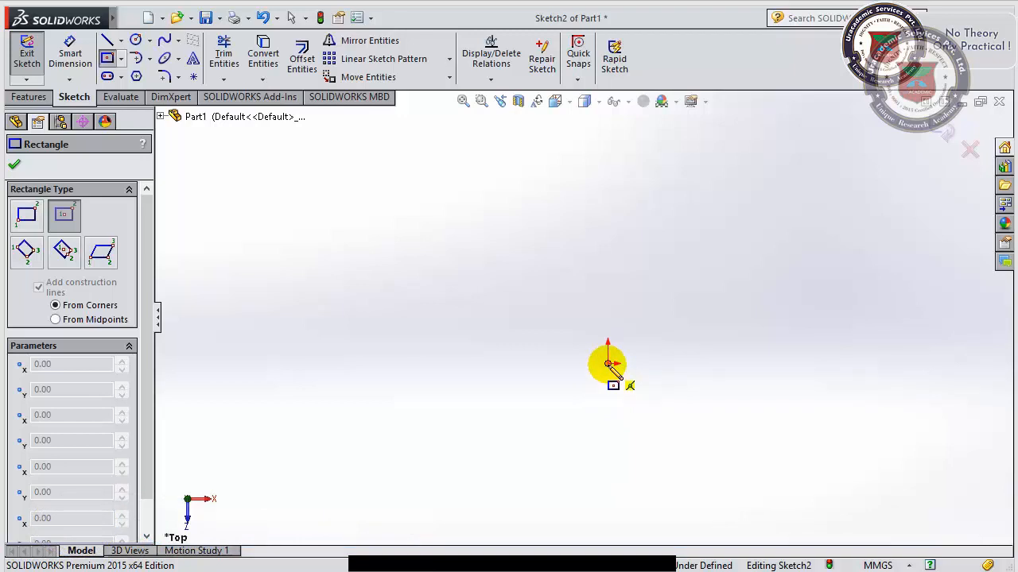
pyautogui.click(608, 364)
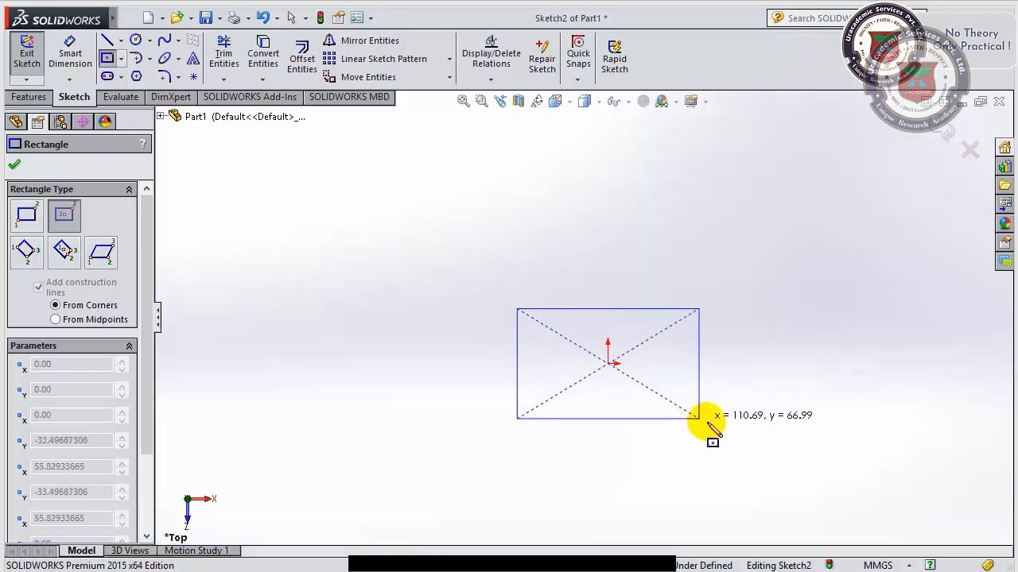
pyautogui.click(730, 440)
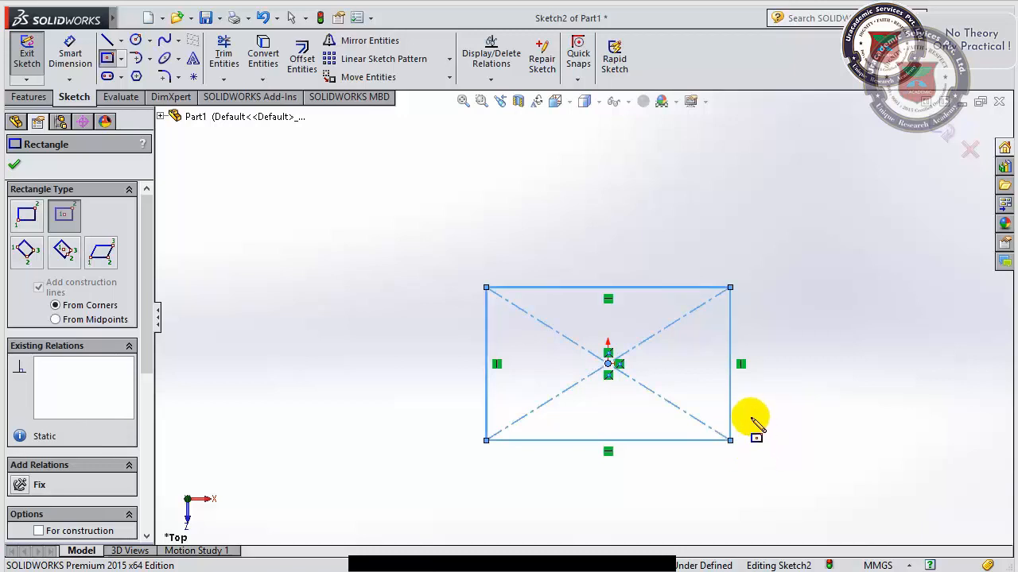
pyautogui.press('Escape')
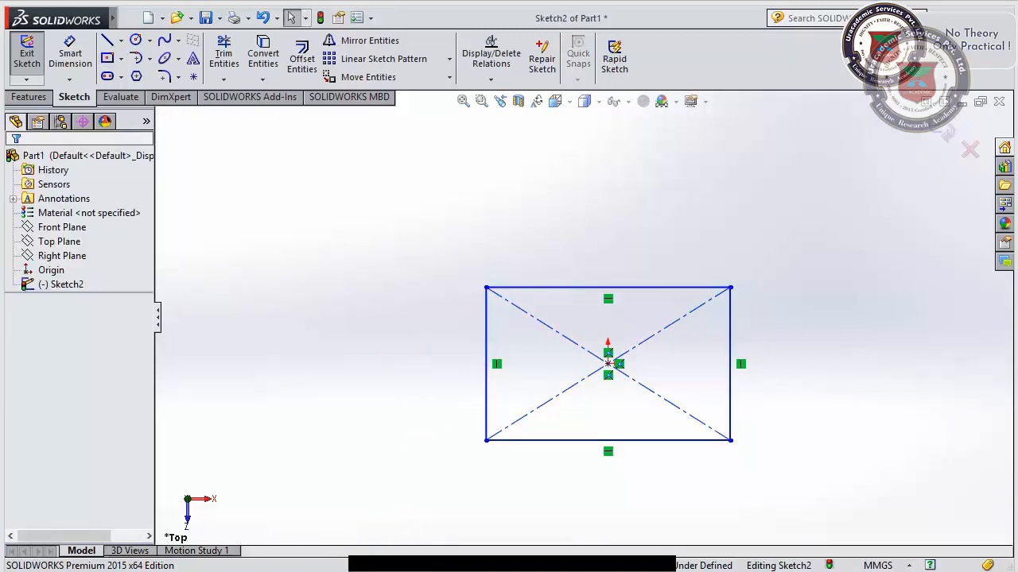
# Switch to drawing 109 in eDrawings, examine the plate's overall length and width, and return to the SOLIDWORKS sketch.
pyautogui.click(310, 566)
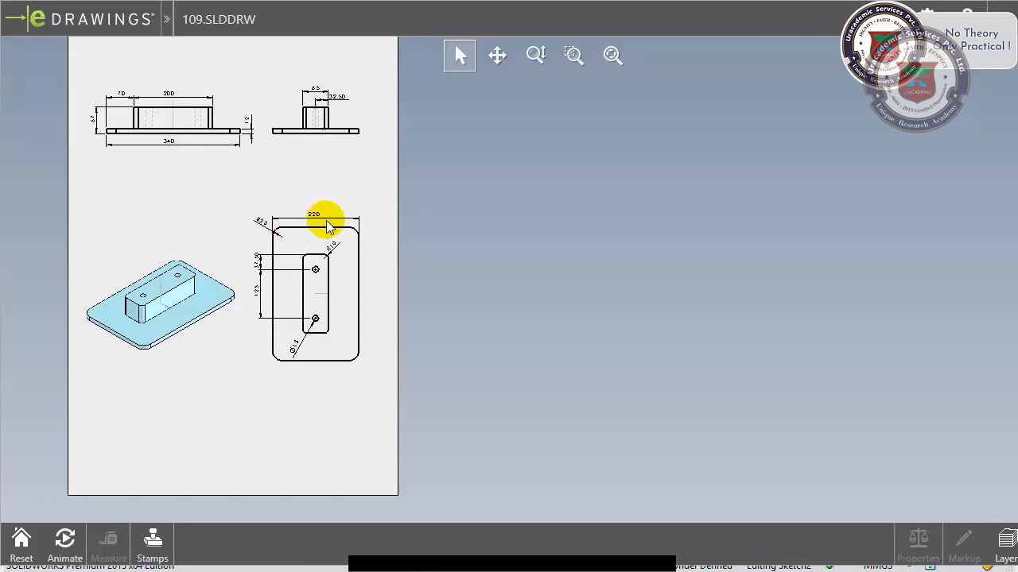
pyautogui.scroll(3, 320, 224)
pyautogui.scroll(-8, 477, 246)
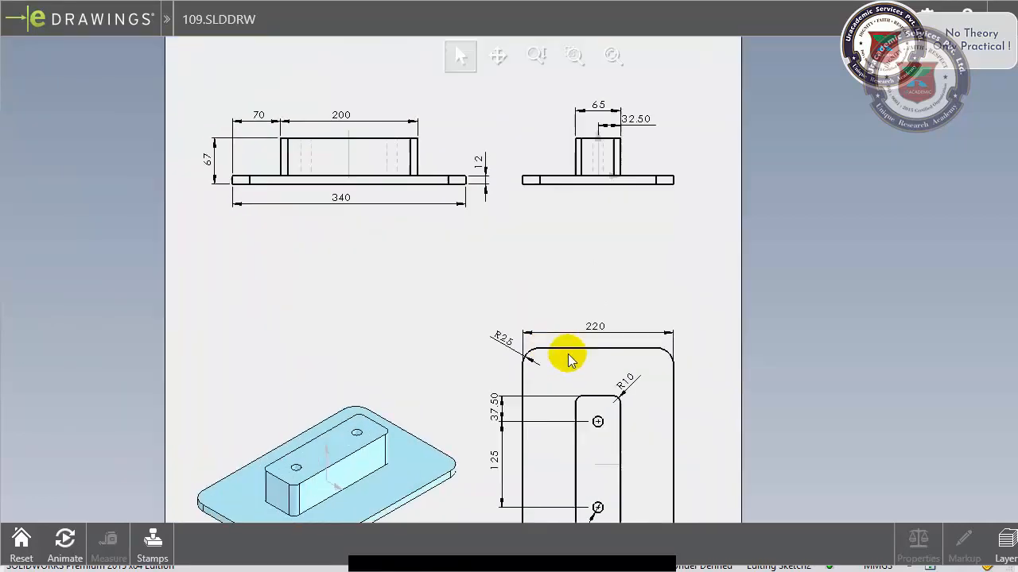
pyautogui.scroll(5, 88, 177)
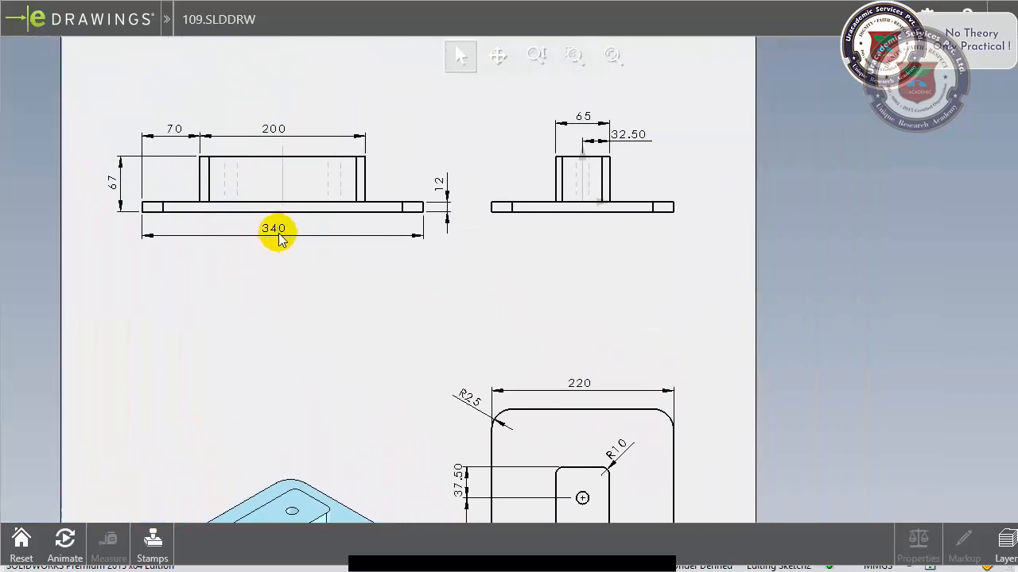
pyautogui.scroll(5, 336, 283)
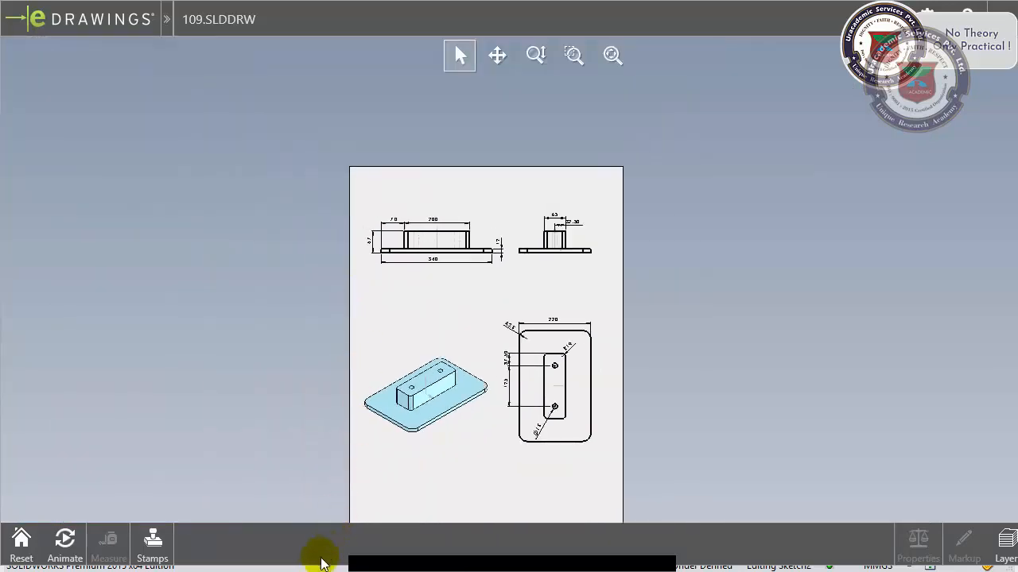
pyautogui.click(322, 564)
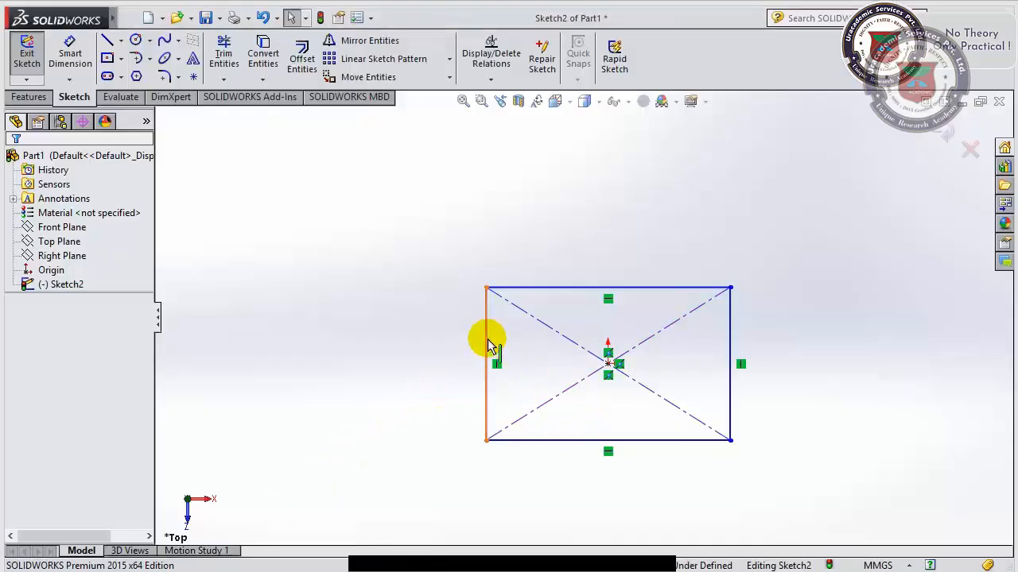
# Dimension the rectangle's upper horizontal edge as 220 mm with Smart Dimension.
pyautogui.click(68, 54)
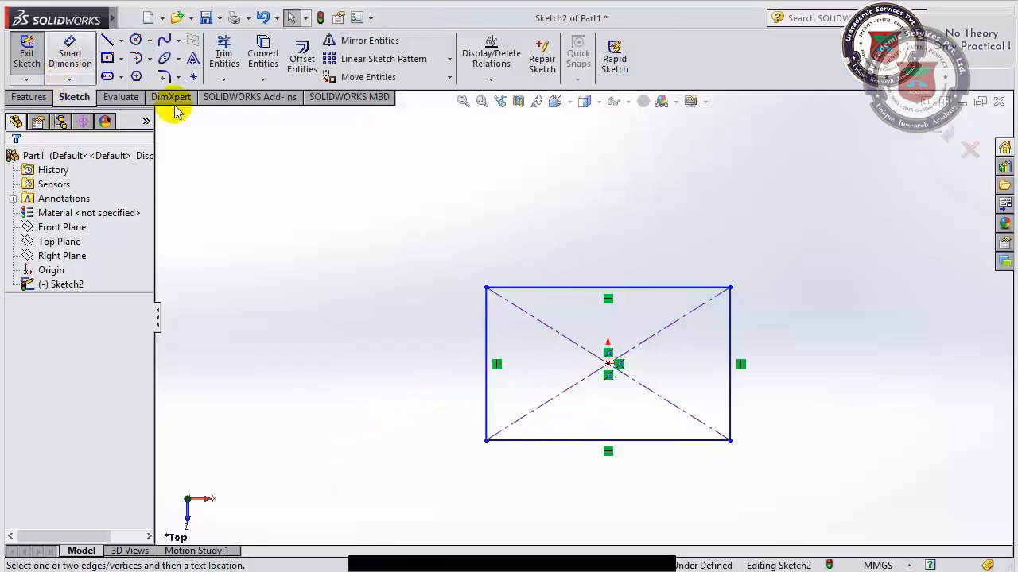
pyautogui.click(642, 287)
pyautogui.click(614, 242)
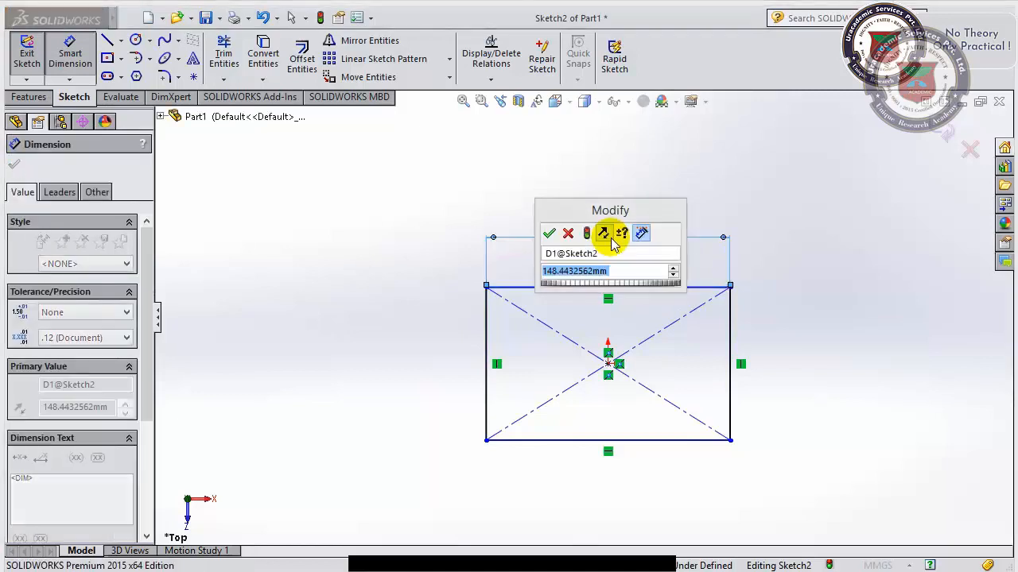
pyautogui.write('220')
pyautogui.press('Return')
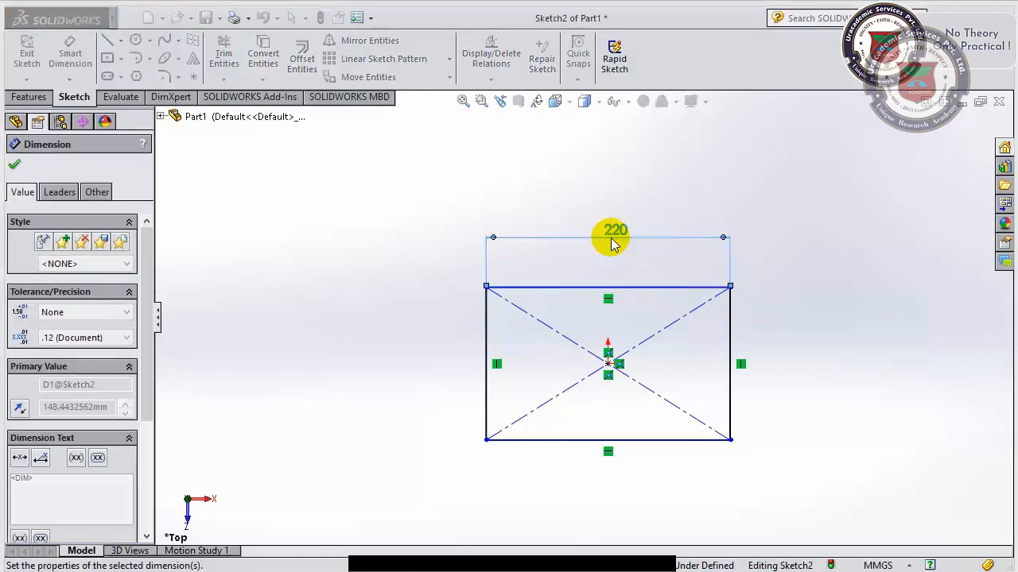
# Dimension the rectangle's left vertical edge as 320 mm and finish dimensioning.
pyautogui.click(493, 354)
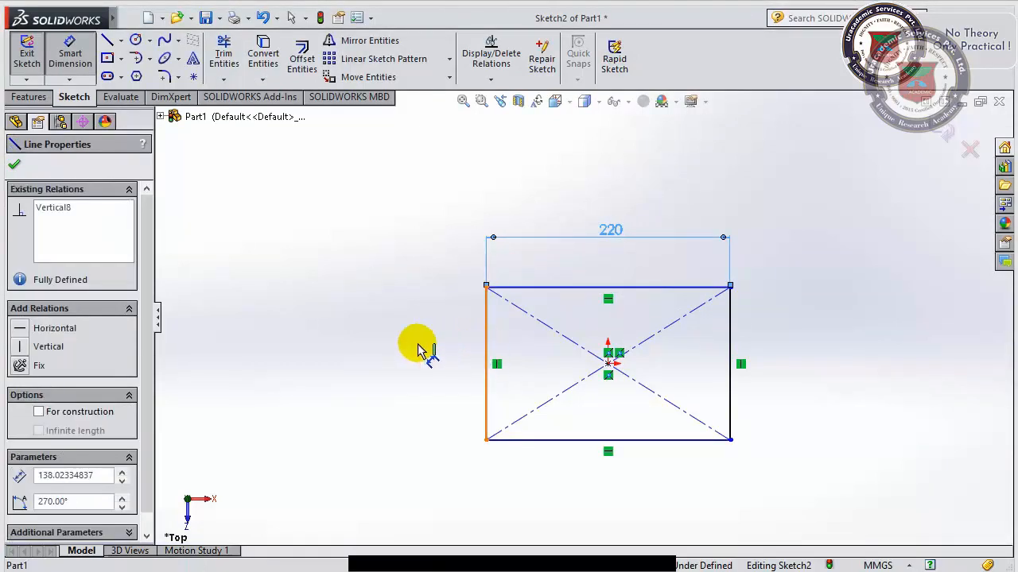
pyautogui.click(418, 346)
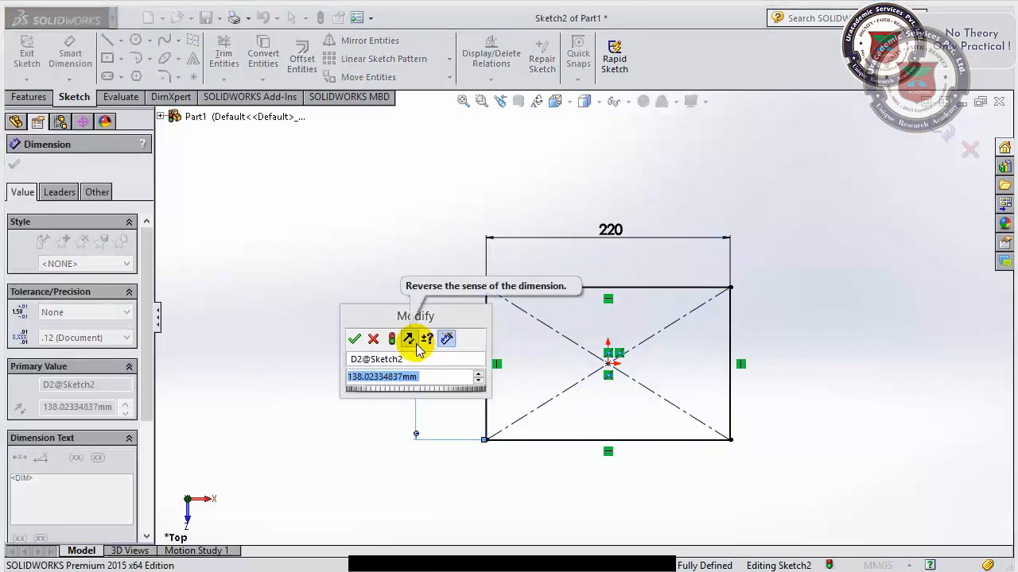
pyautogui.write('320')
pyautogui.press('Return')
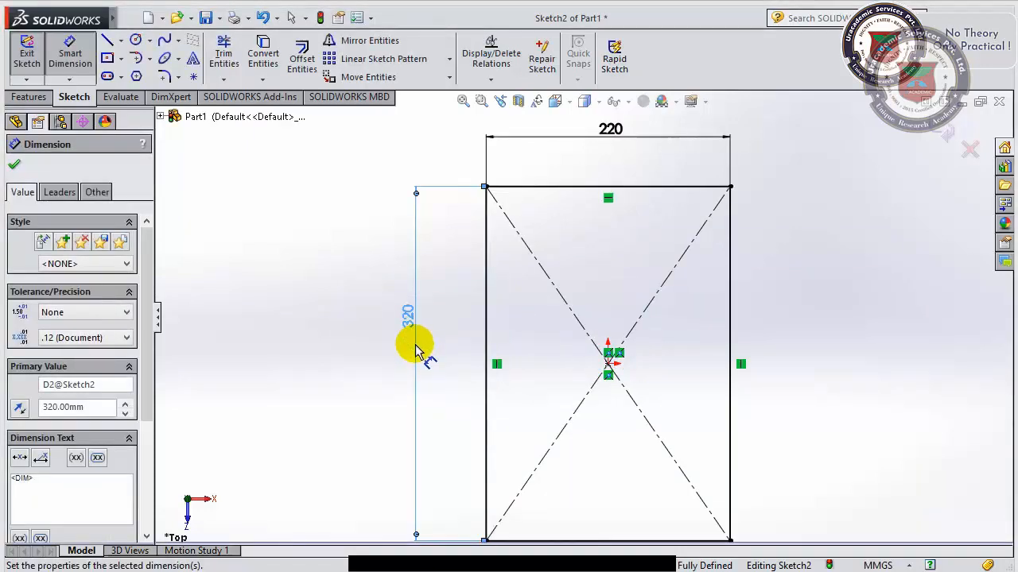
pyautogui.click(375, 357)
pyautogui.press('f')
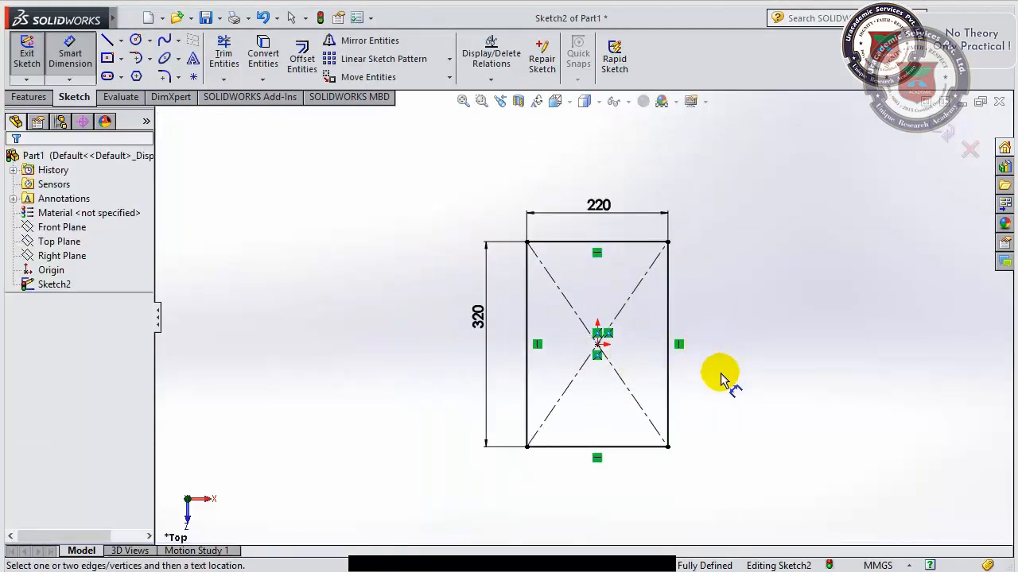
pyautogui.scroll(-1, 722, 372)
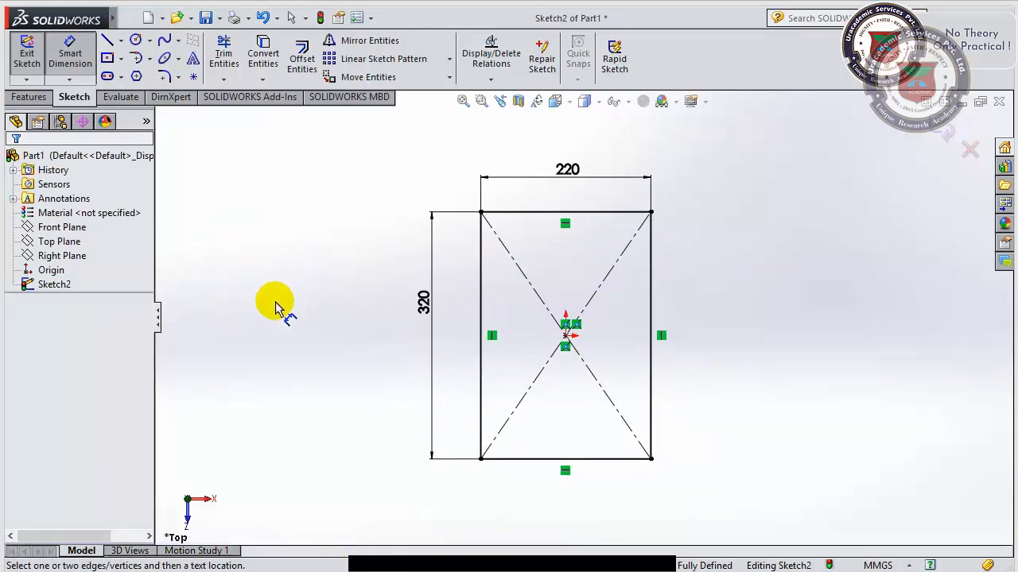
pyautogui.press('Escape')
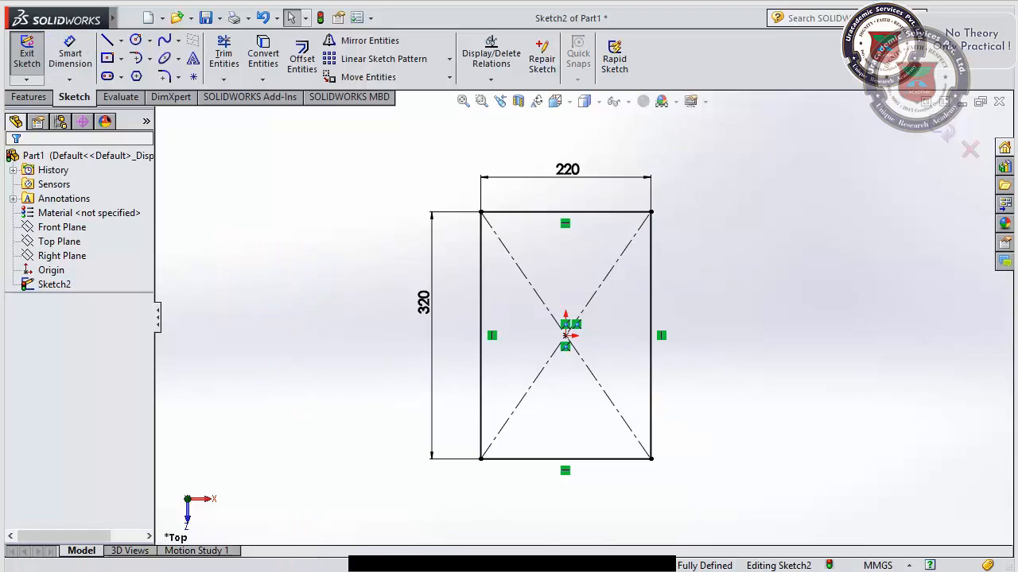
# Switch to drawing 109 in eDrawings, examine the plate's rounded corners in the plan view, and return to the SOLIDWORKS sketch.
pyautogui.hotkey('alt', 'Tab')
pyautogui.scroll(3, 591, 375)
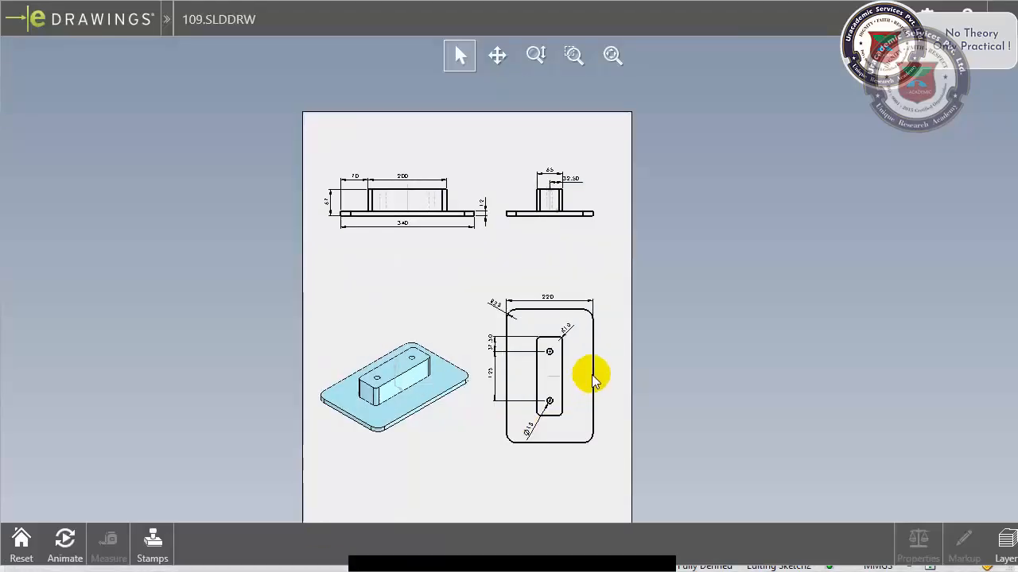
pyautogui.scroll(3, 570, 246)
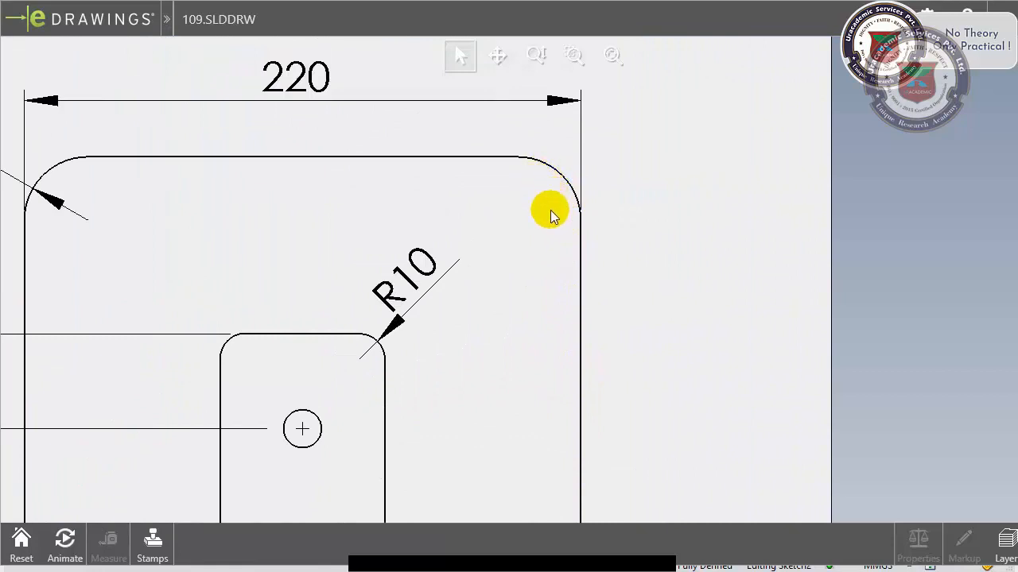
pyautogui.scroll(-2, 551, 224)
pyautogui.scroll(-3, 535, 278)
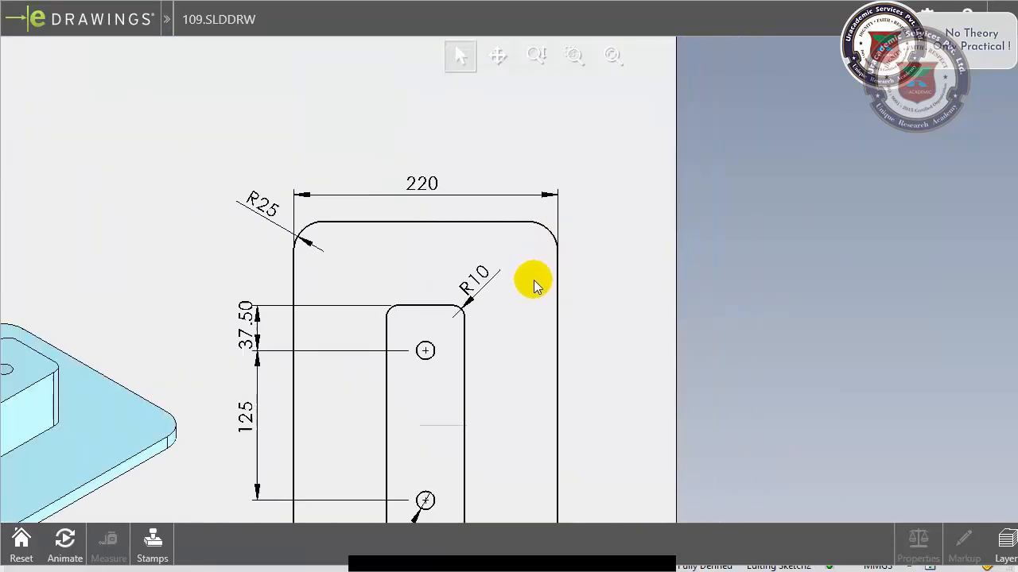
pyautogui.moveTo(538, 390); pyautogui.dragTo(535, 360, button='middle')
pyautogui.scroll(1, 517, 331)
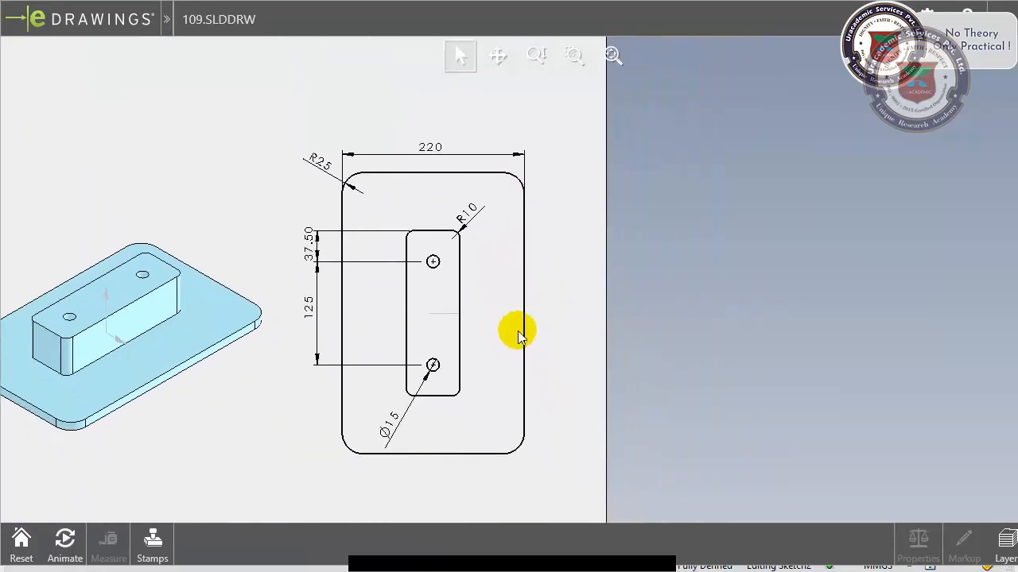
pyautogui.scroll(4, 517, 199)
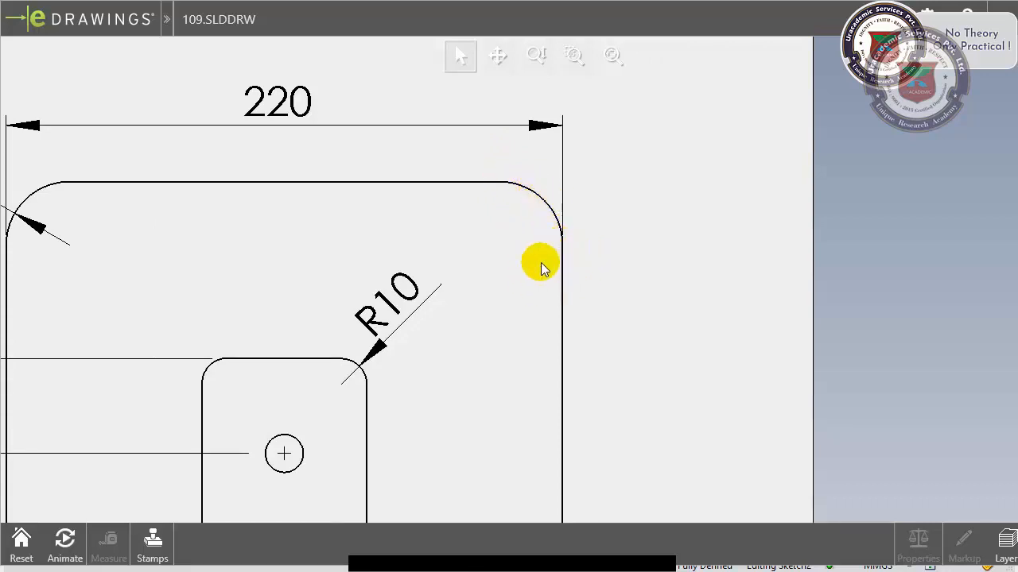
pyautogui.scroll(5, 505, 276)
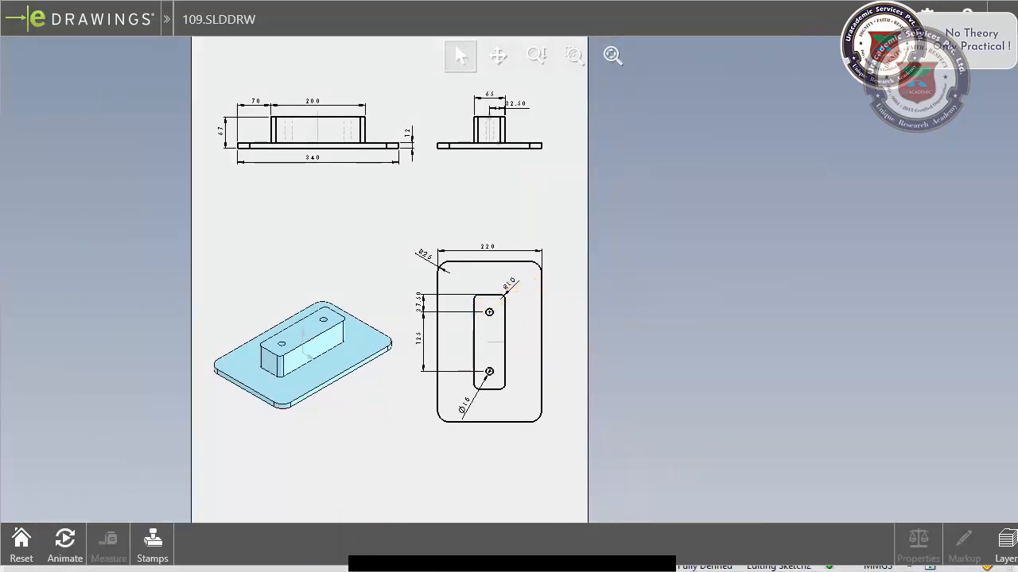
pyautogui.hotkey('alt', 'Tab')
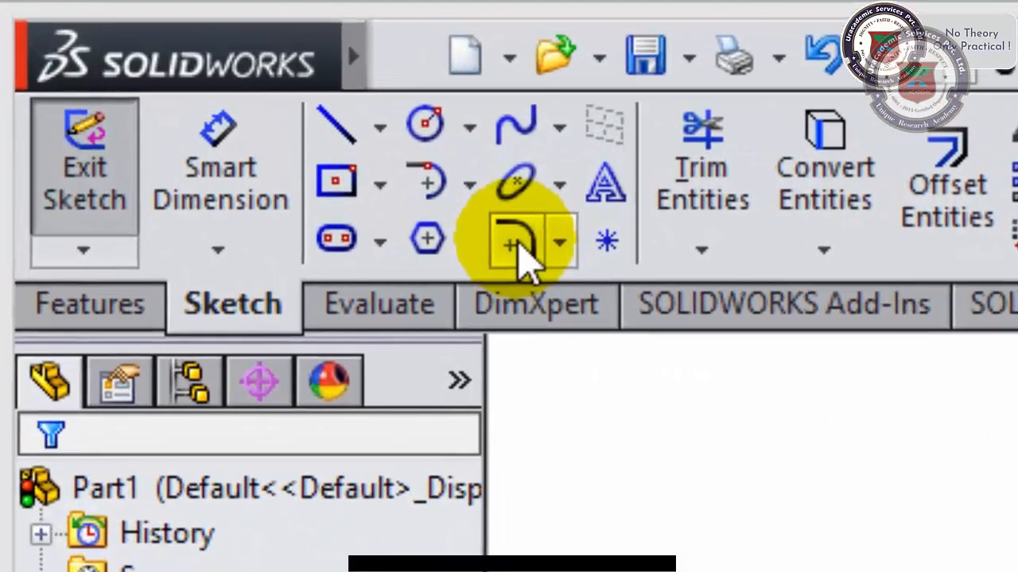
# Start a Sketch Fillet, check the plate's corner radius in drawing 109 in eDrawings, and set the fillet radius to 25 mm.
pyautogui.click(560, 243)
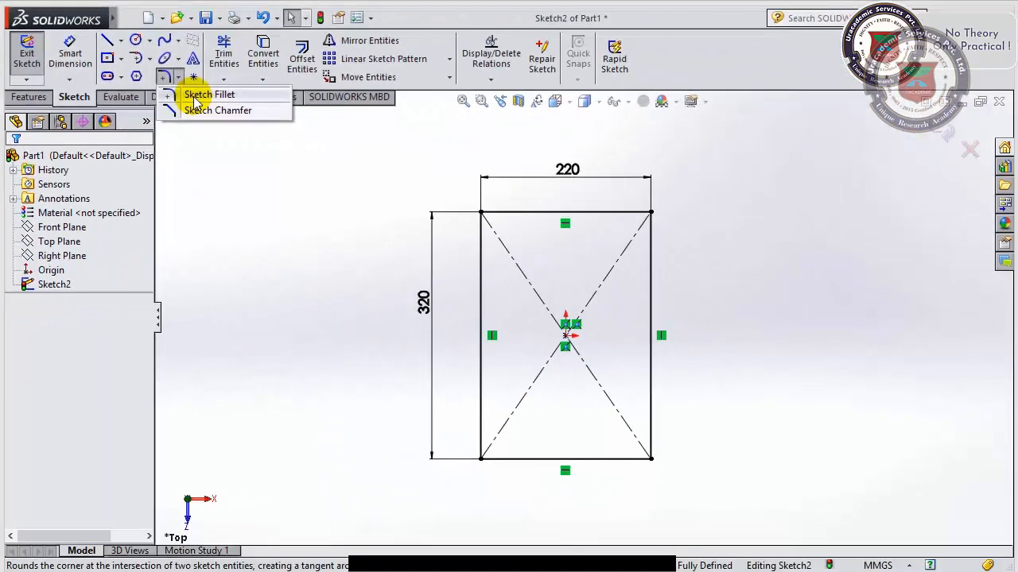
pyautogui.click(195, 98)
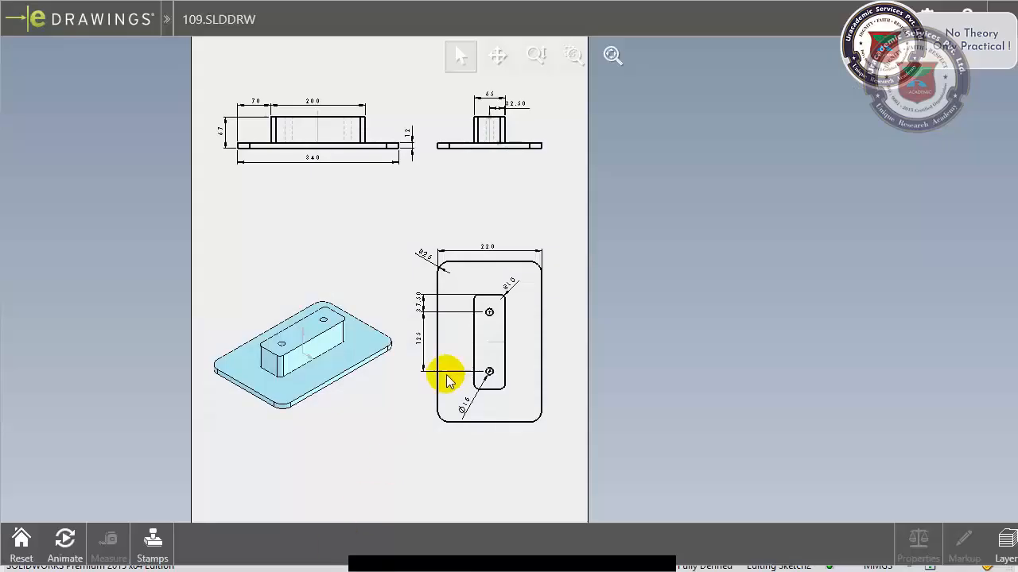
pyautogui.scroll(-5, 446, 374)
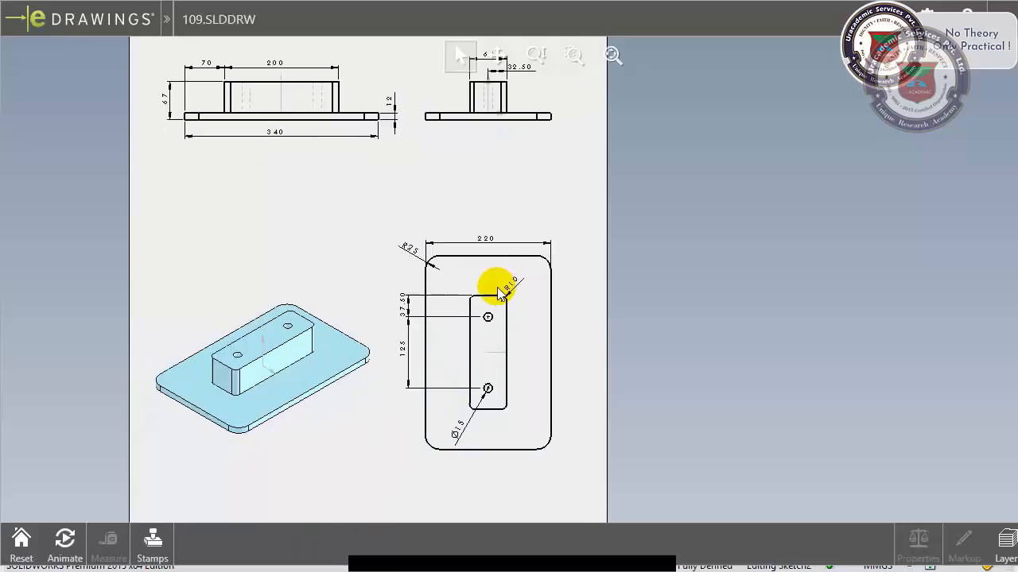
pyautogui.scroll(-3, 362, 234)
pyautogui.scroll(3, 371, 205)
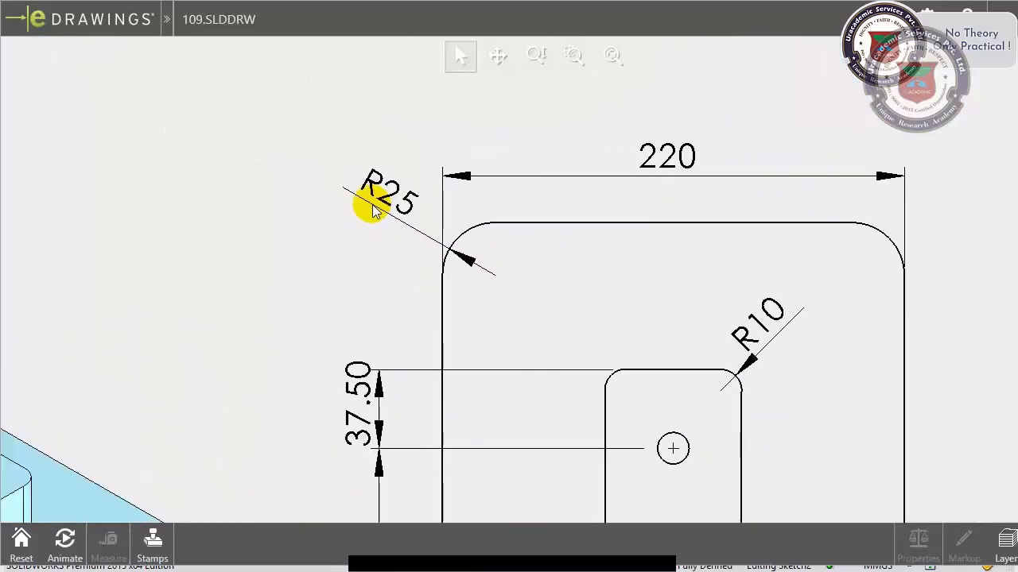
pyautogui.scroll(5, 374, 213)
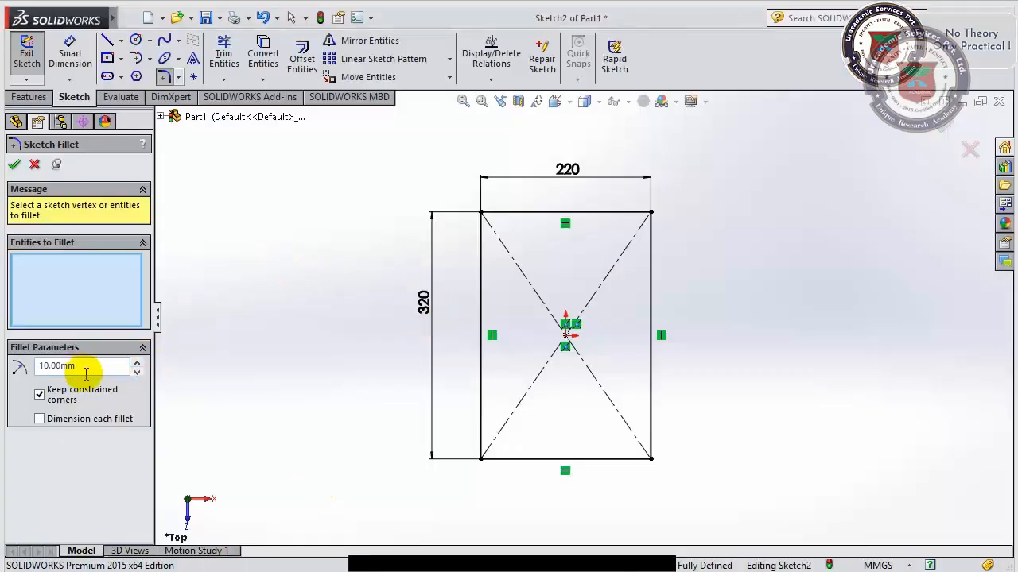
pyautogui.moveTo(63, 364); pyautogui.dragTo(36, 366)
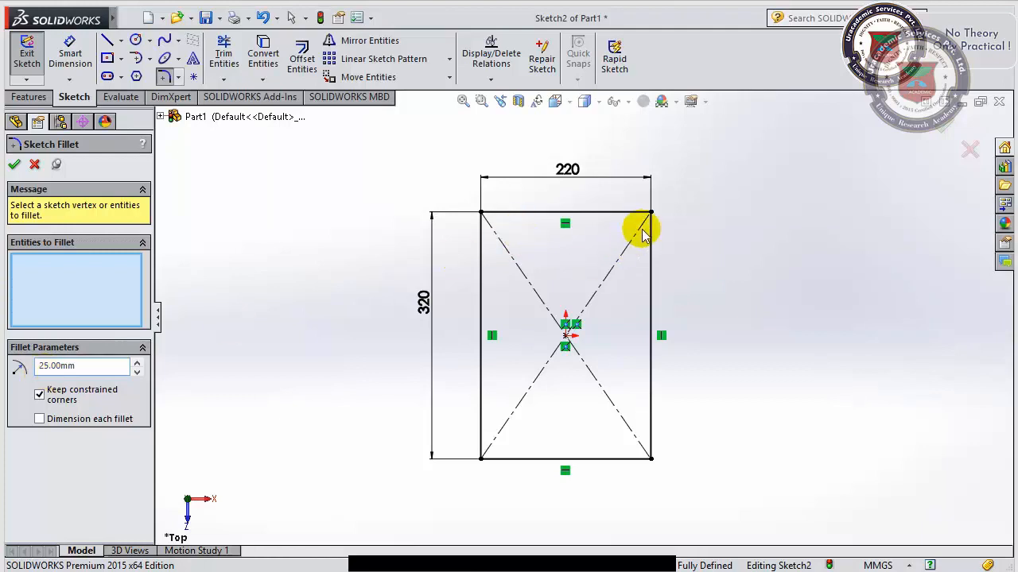
# Select the rectangle's two upper corners for the 25 mm sketch fillet.
pyautogui.scroll(-3, 660, 214)
pyautogui.scroll(-5, 660, 215)
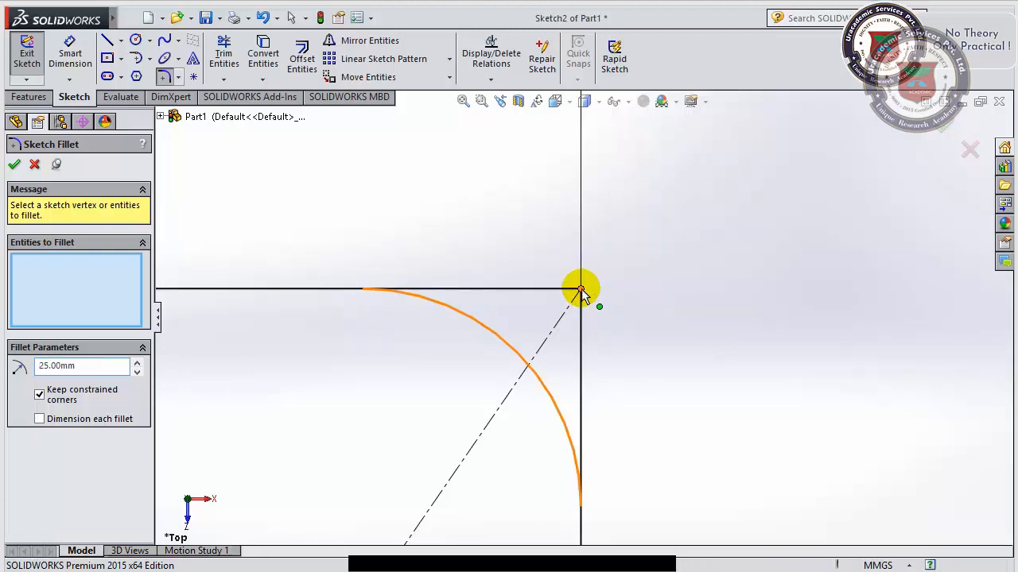
pyautogui.click(581, 291)
pyautogui.scroll(3, 609, 336)
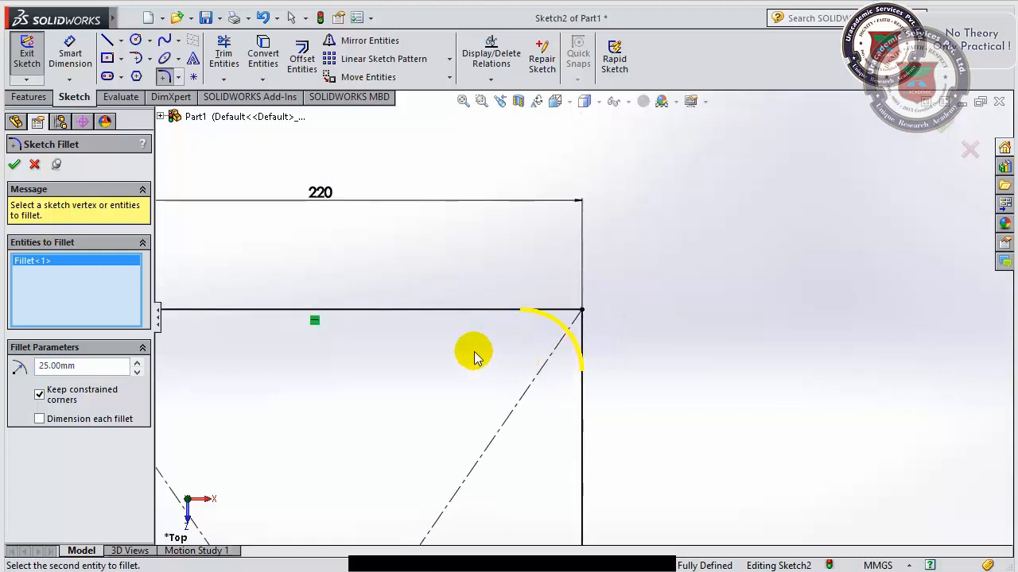
pyautogui.scroll(3, 363, 325)
pyautogui.click(367, 315)
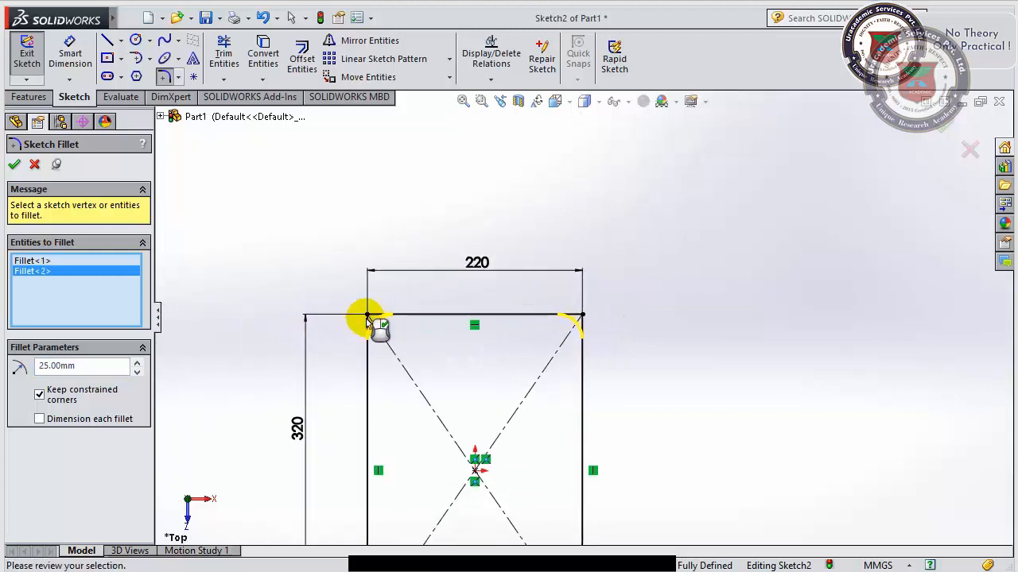
# Add the rectangle's two lower corners to the fillet selection, apply the 25 mm fillets and close the command.
pyautogui.scroll(3, 574, 518)
pyautogui.scroll(-2, 575, 482)
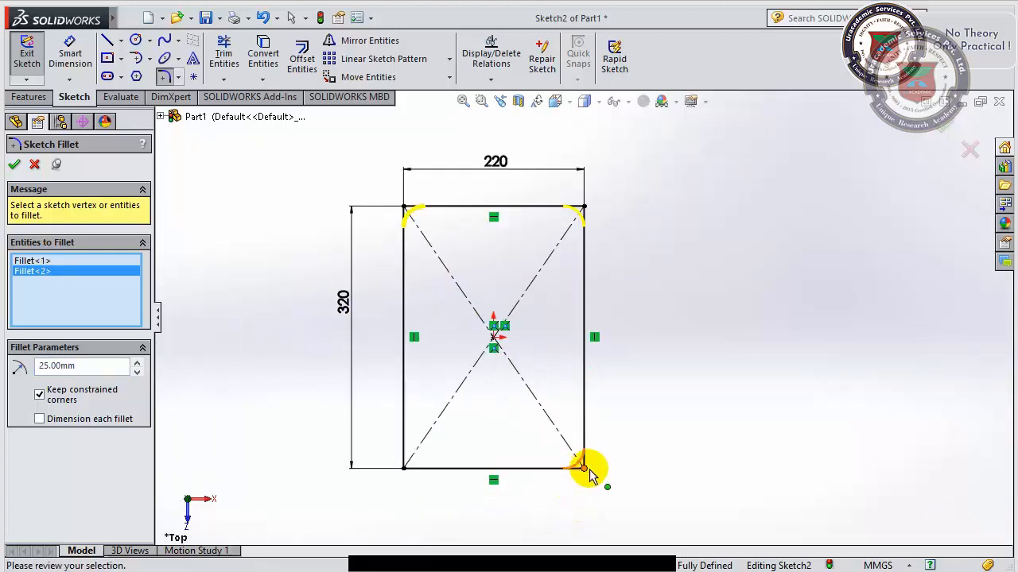
pyautogui.click(584, 469)
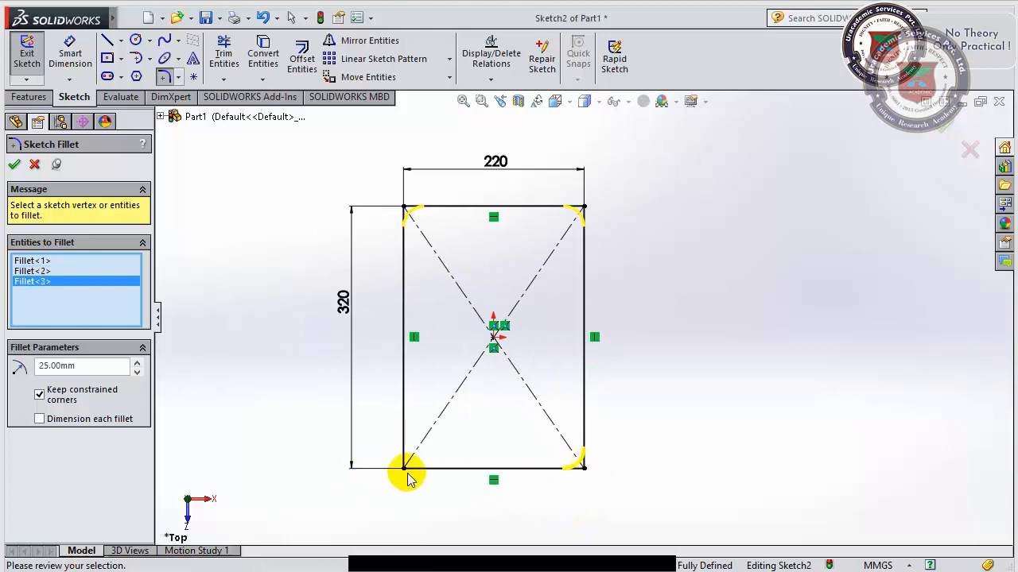
pyautogui.click(404, 469)
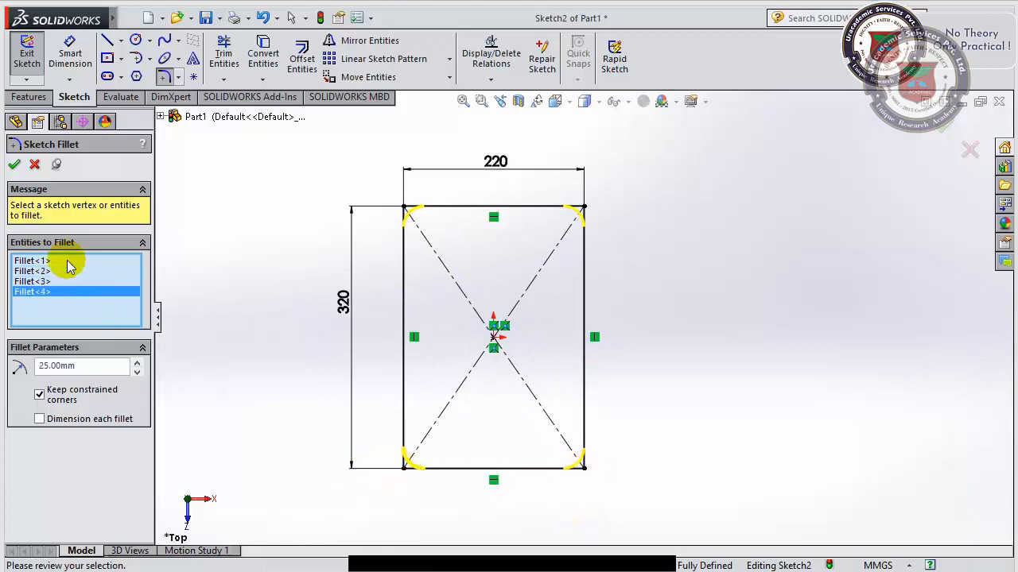
pyautogui.click(14, 167)
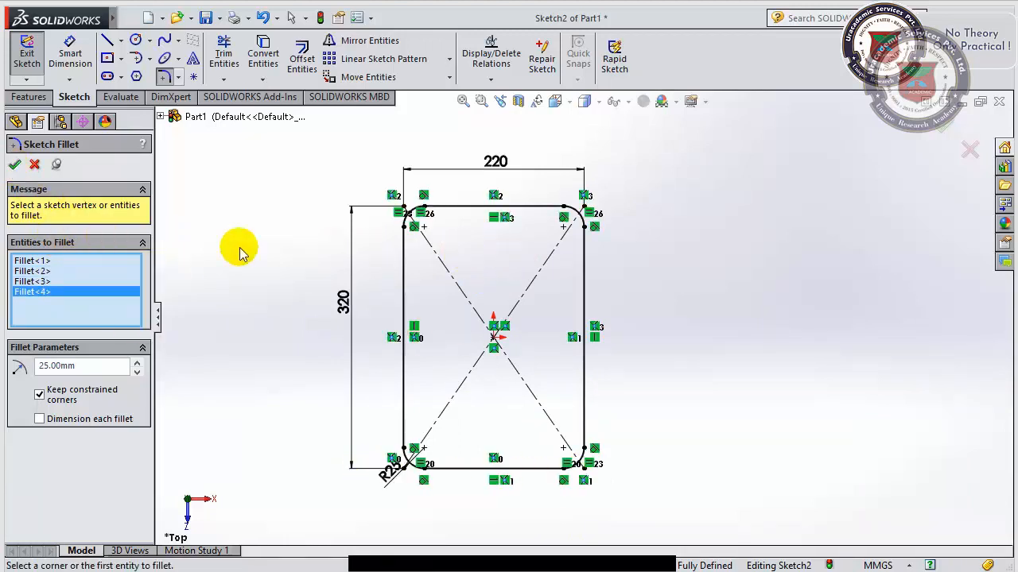
pyautogui.click(15, 165)
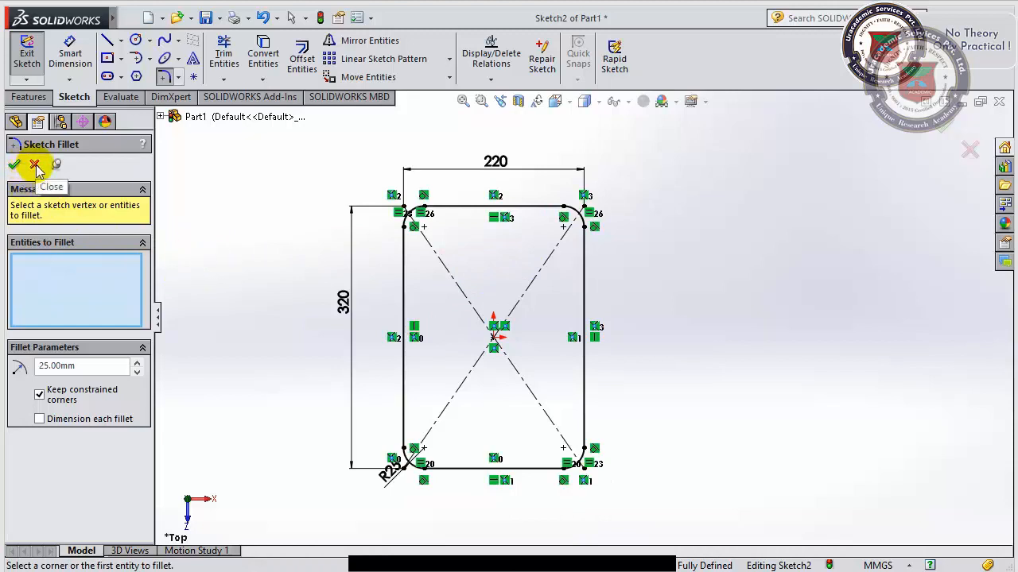
pyautogui.click(37, 166)
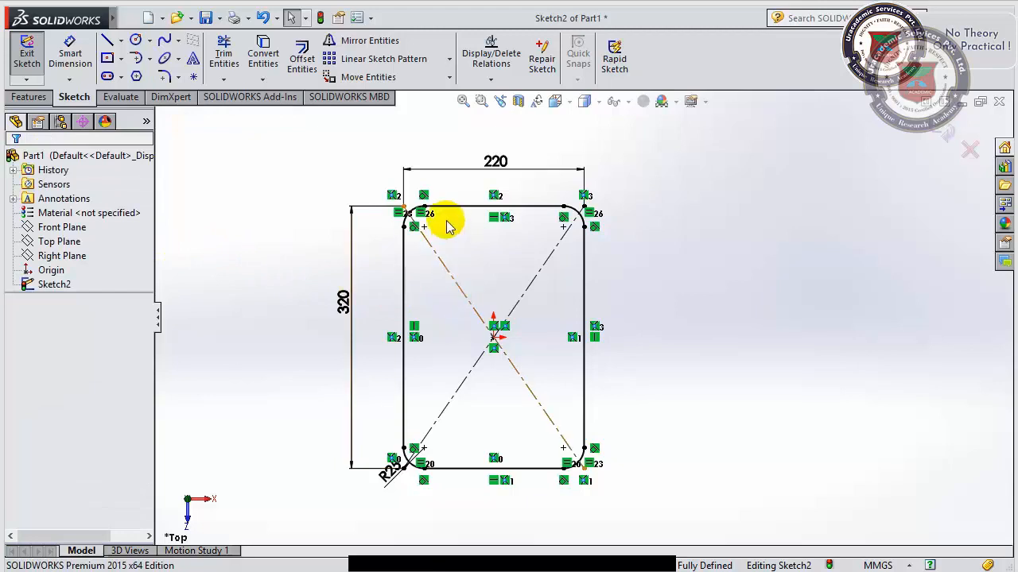
# Undo the four corner fillets on the rectangle and clear the resulting point selection.
pyautogui.scroll(-2, 445, 220)
pyautogui.scroll(-2, 499, 275)
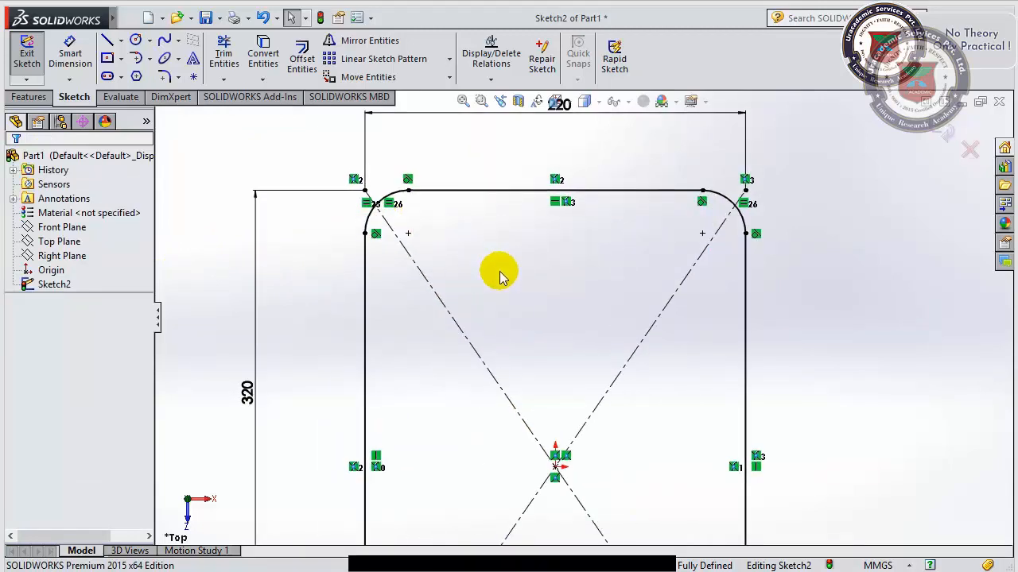
pyautogui.scroll(3, 499, 274)
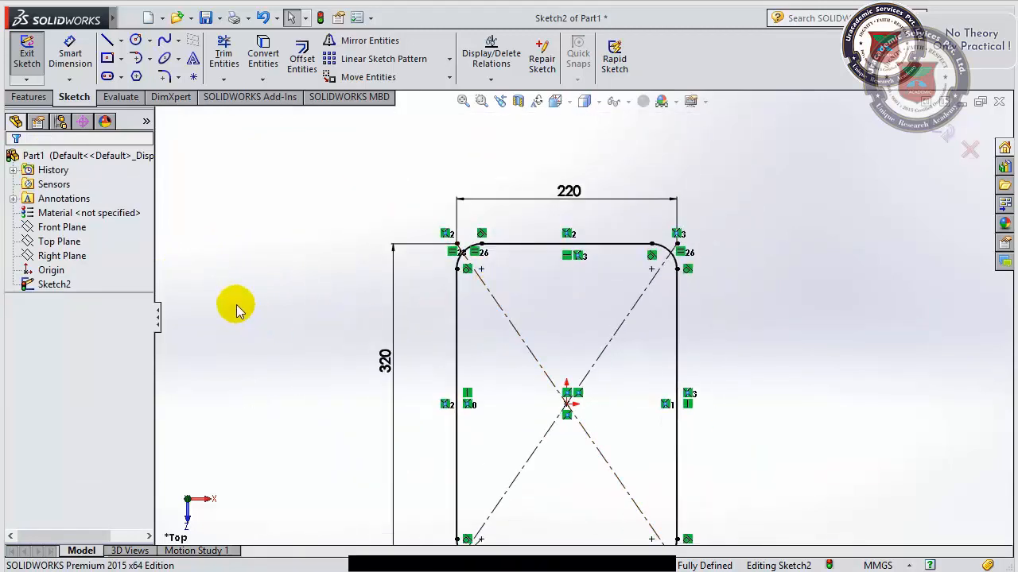
pyautogui.hotkey('ctrl', 'z')
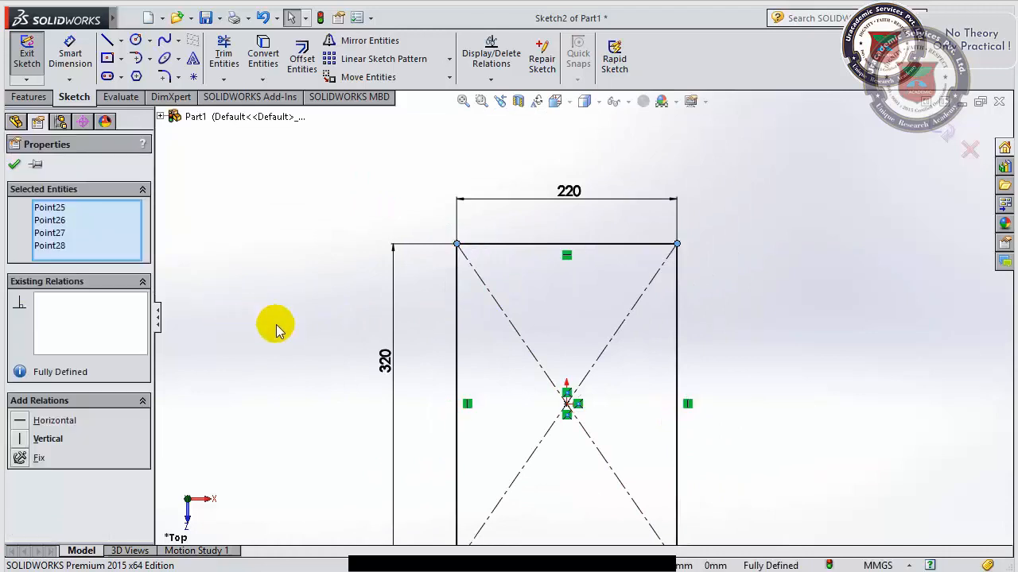
pyautogui.press('Escape')
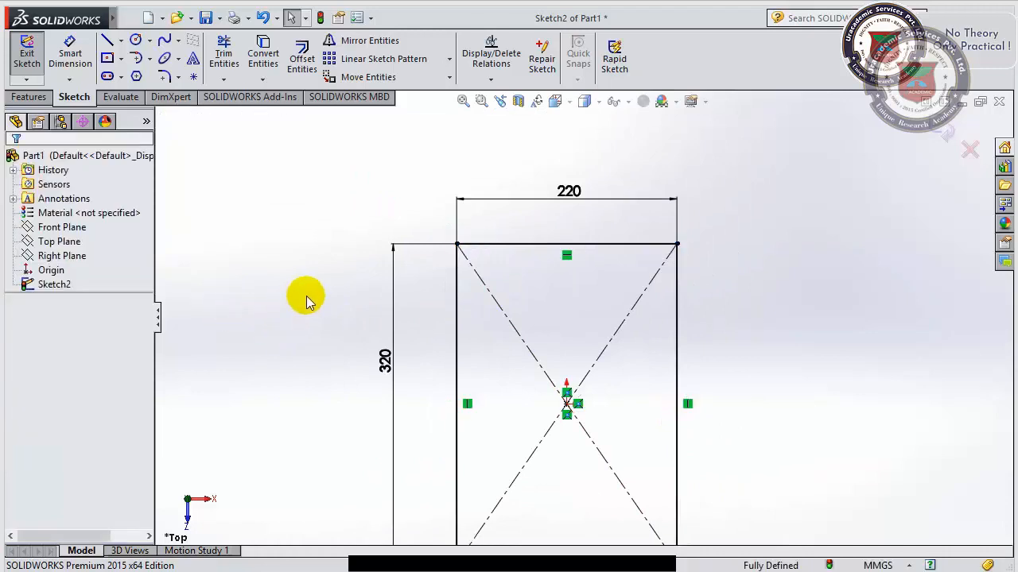
# Configure Sketch Chamfer as distance-distance with equal distance enabled and a distance of 25 mm.
pyautogui.click(179, 77)
pyautogui.click(215, 111)
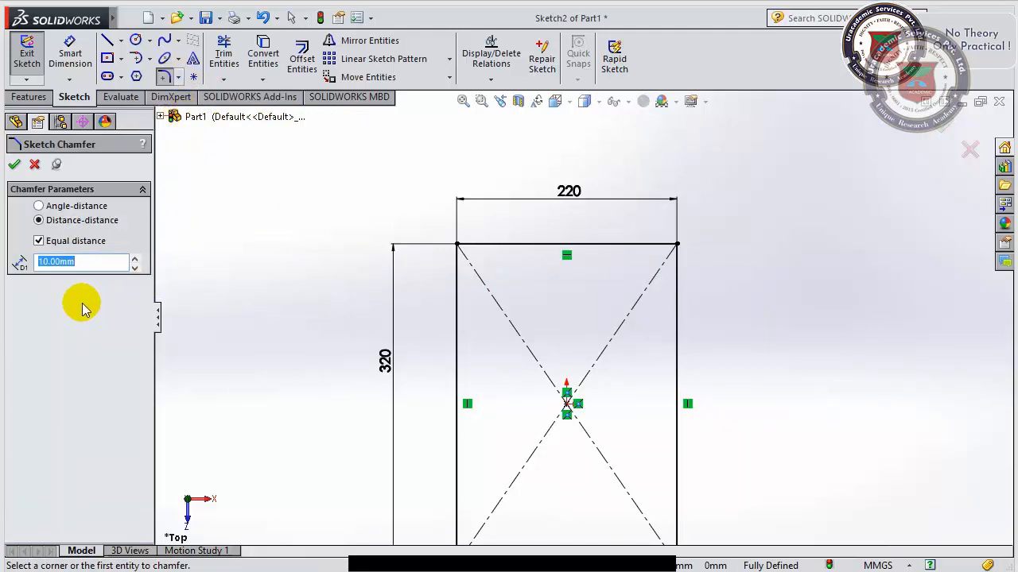
pyautogui.click(39, 242)
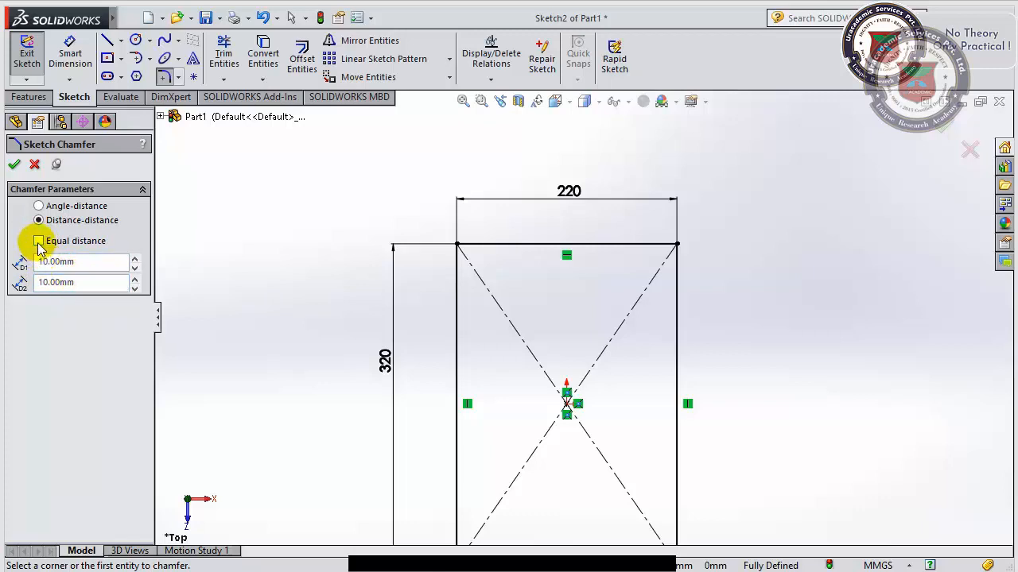
pyautogui.click(39, 242)
pyautogui.moveTo(80, 263); pyautogui.dragTo(24, 271)
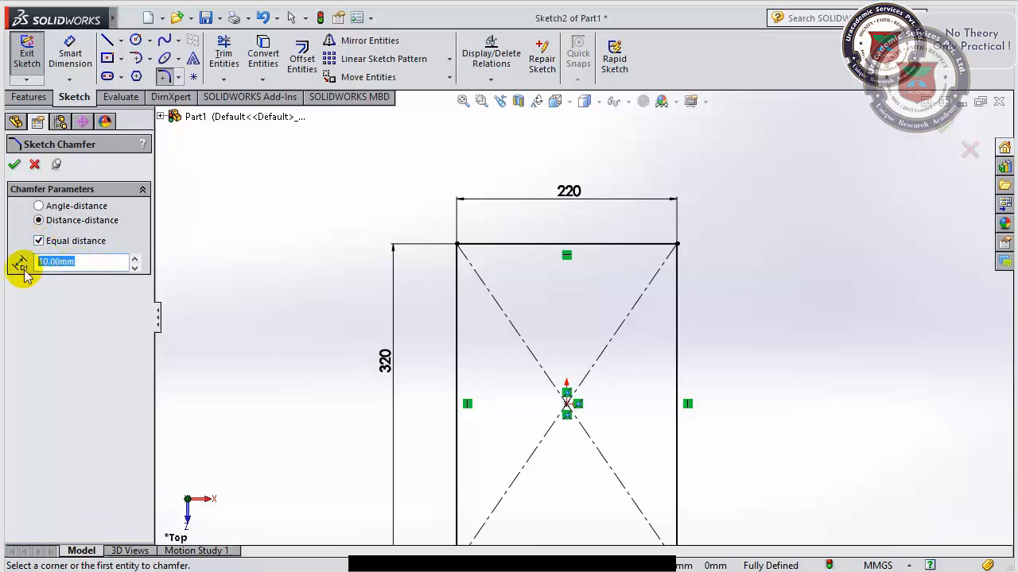
pyautogui.write('25')
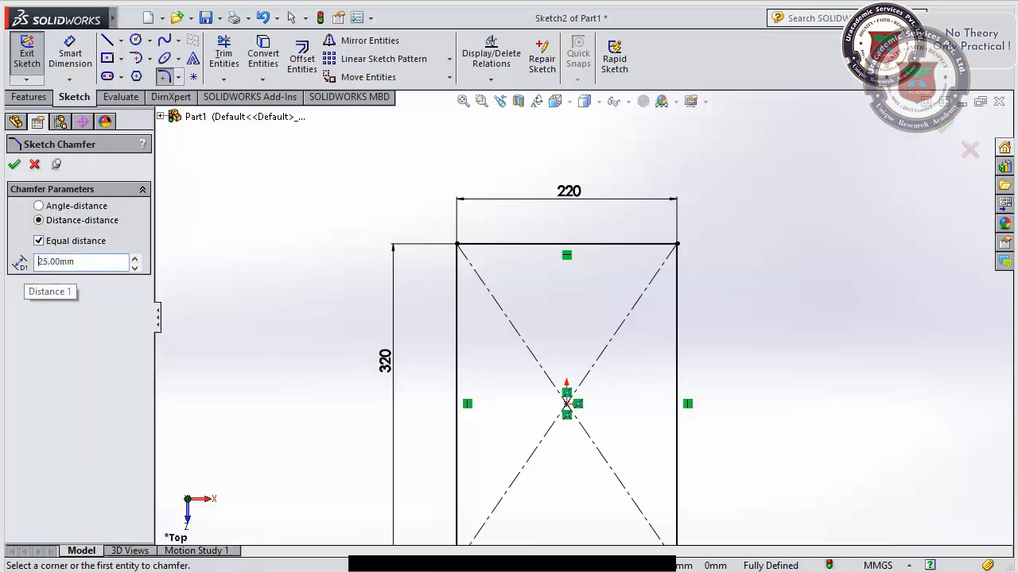
pyautogui.press('Return')
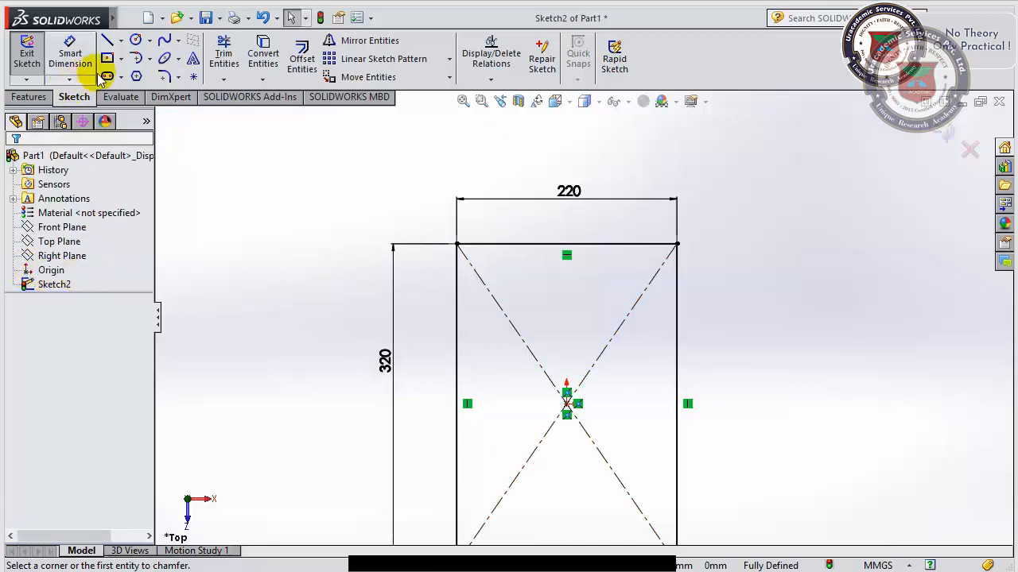
# Chamfer the rectangle's upper-right corner with an equal distance of 25 mm.
pyautogui.click(177, 76)
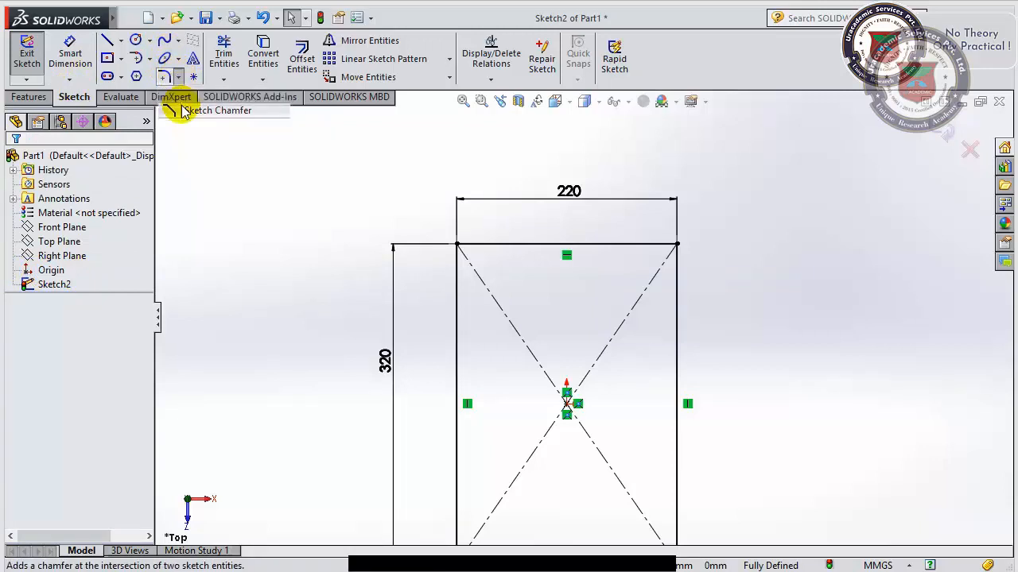
pyautogui.click(181, 111)
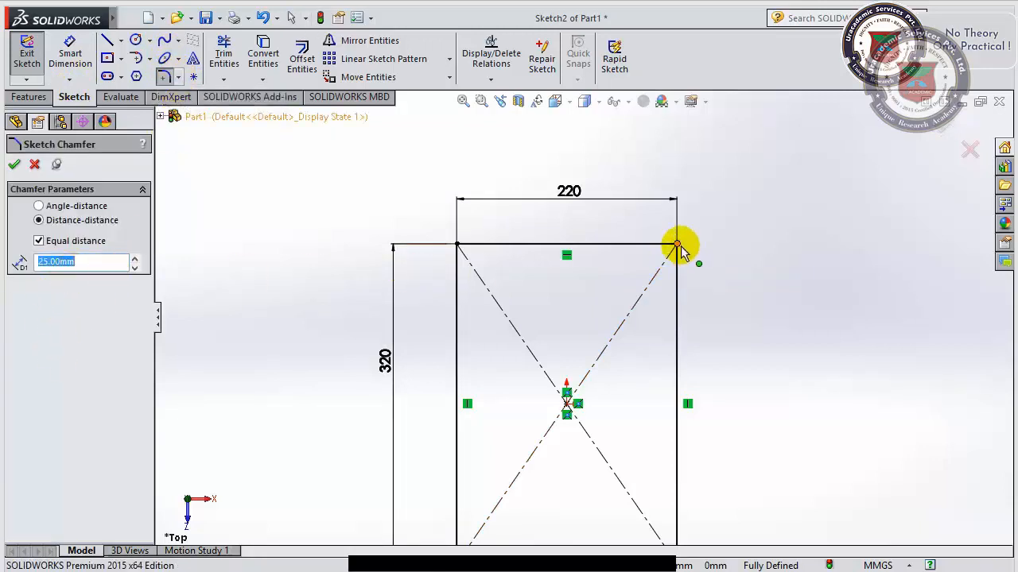
pyautogui.click(677, 246)
pyautogui.scroll(-4, 664, 251)
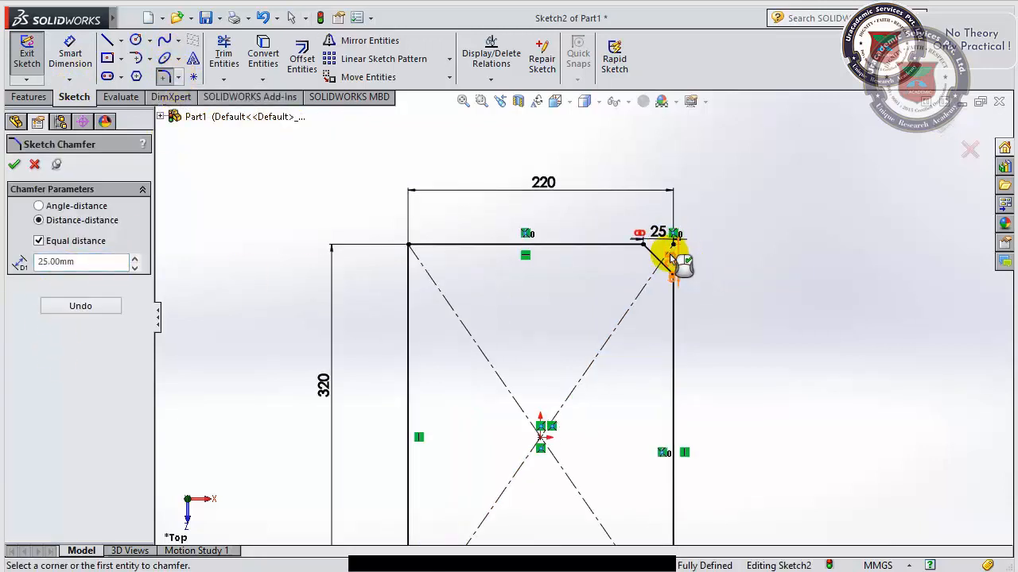
pyautogui.scroll(-3, 659, 253)
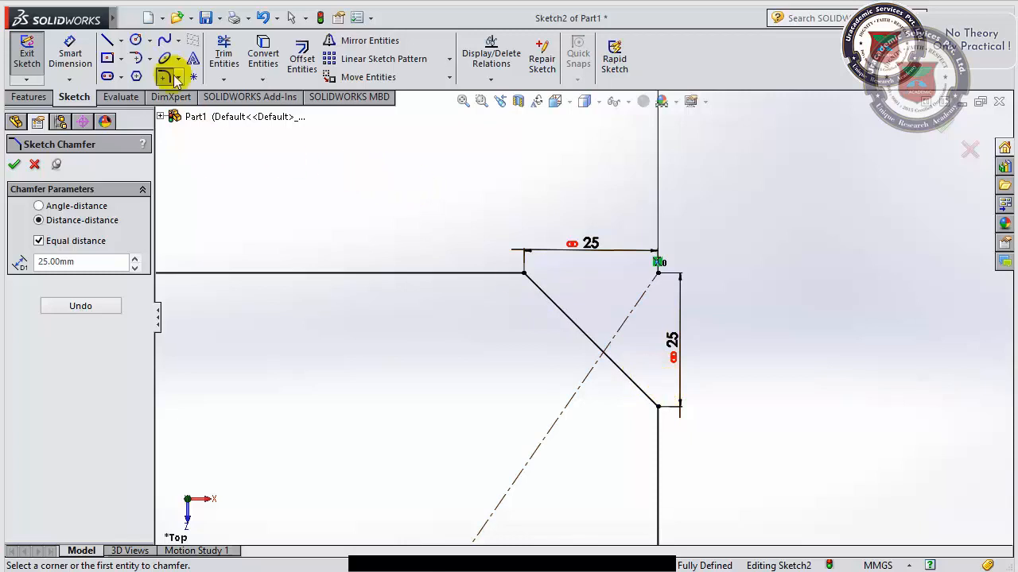
# Draw a vertical centerline about 18 mm long upward from the chamfer's lower endpoint.
pyautogui.click(121, 40)
pyautogui.click(119, 74)
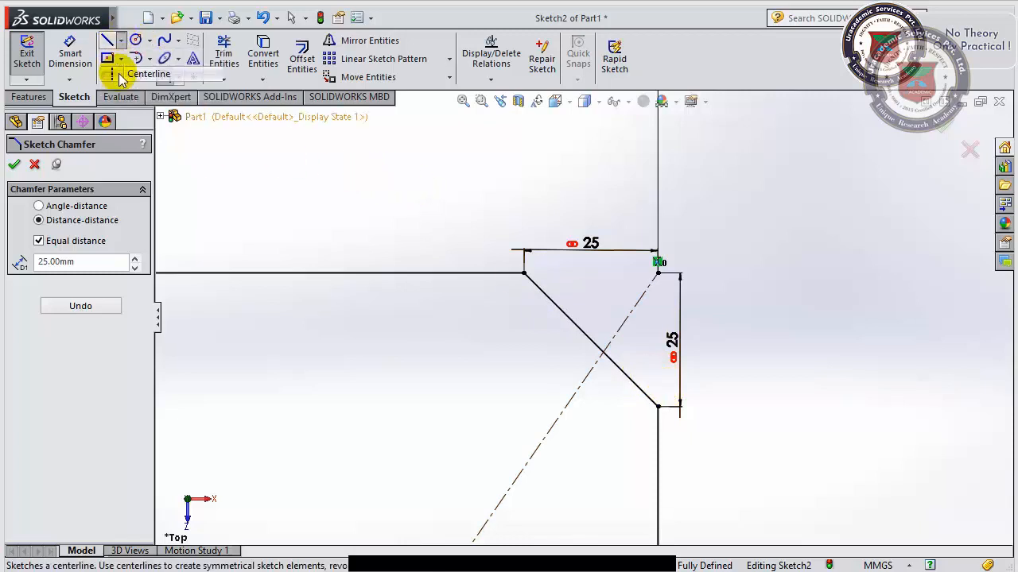
pyautogui.click(659, 406)
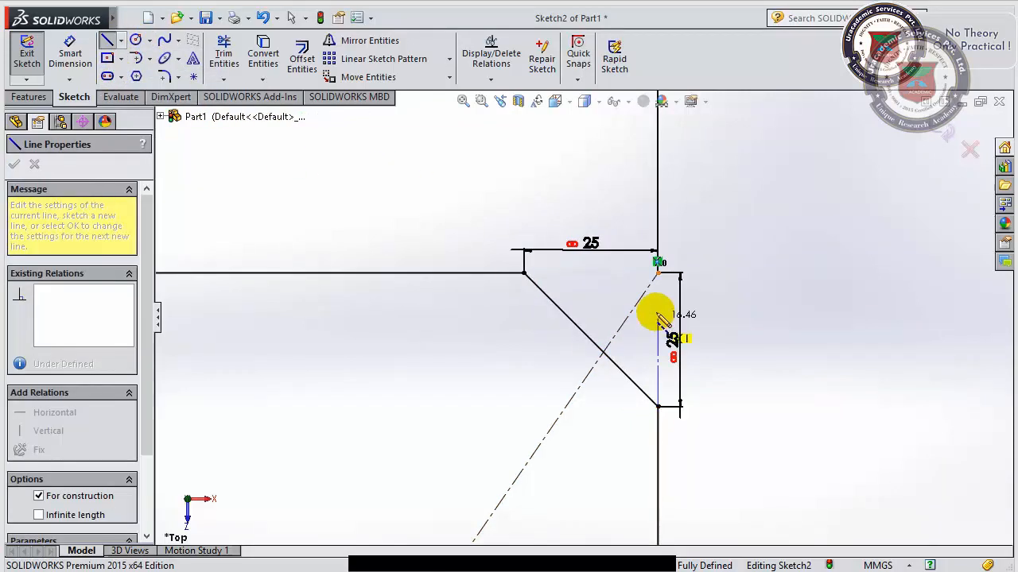
pyautogui.click(658, 310)
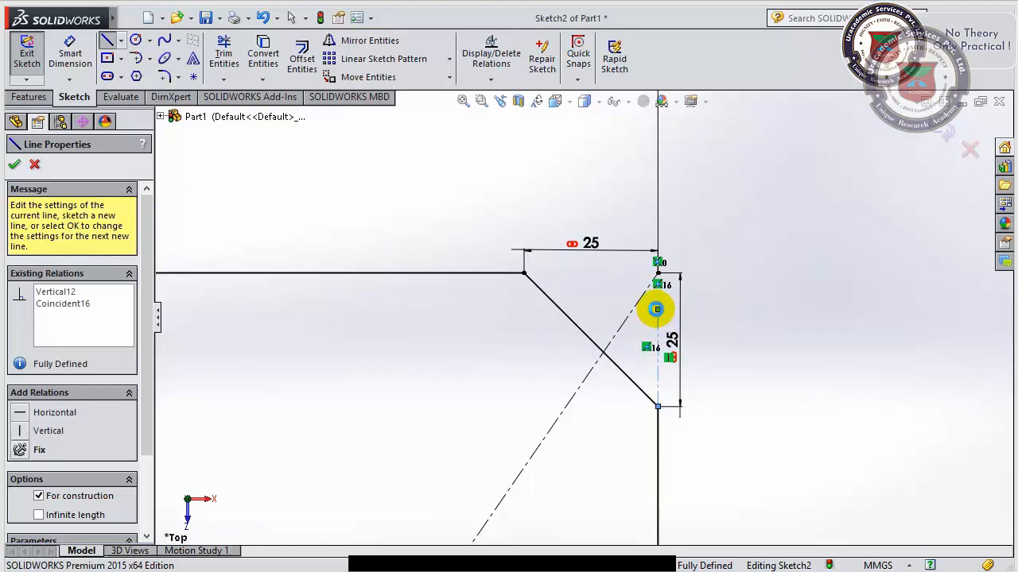
pyautogui.press('Escape')
# Dimension the angle between the chamfer line and the vertical centerline as a driven dimension.
pyautogui.click(70, 56)
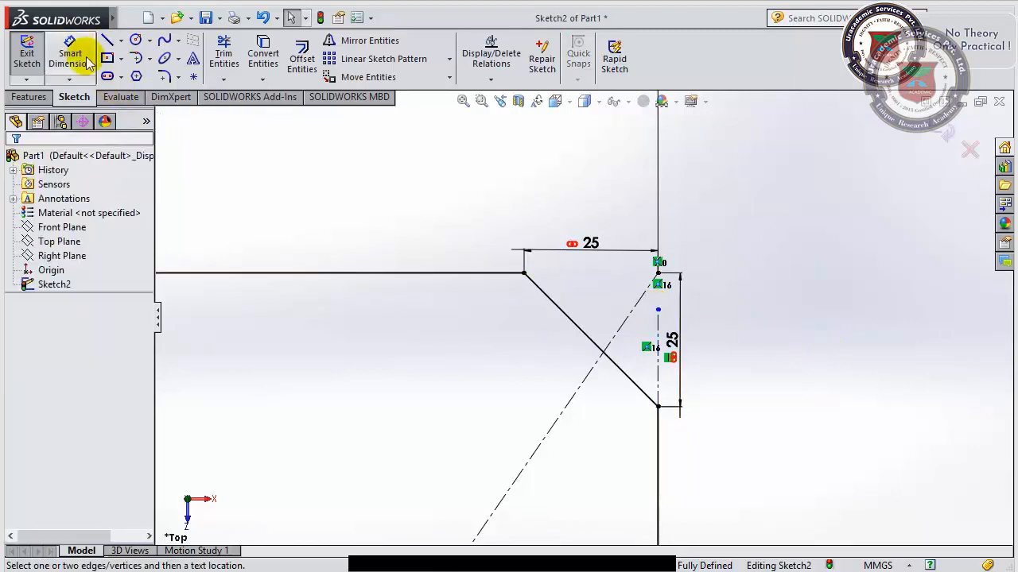
pyautogui.click(644, 392)
pyautogui.click(657, 359)
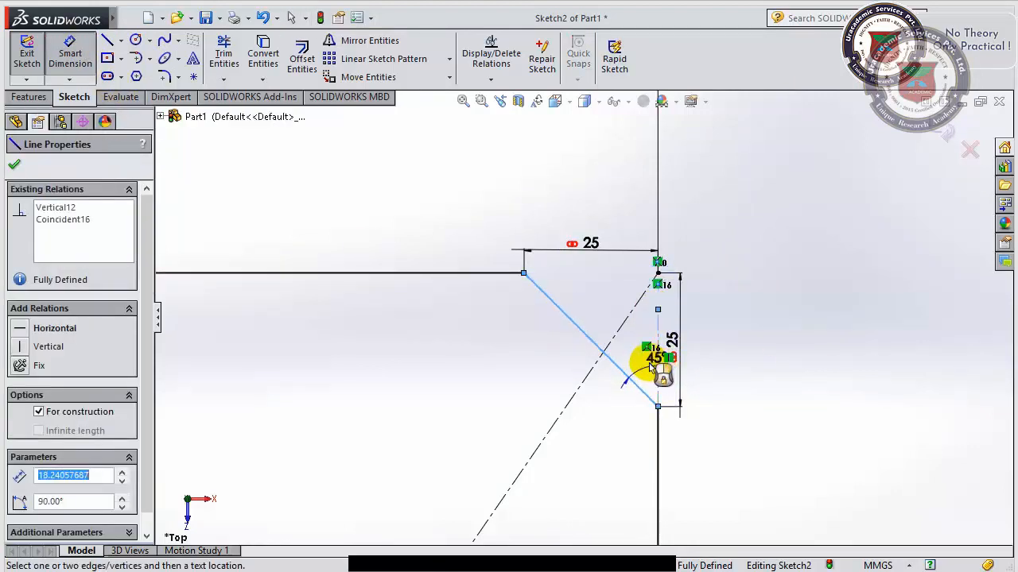
pyautogui.click(652, 365)
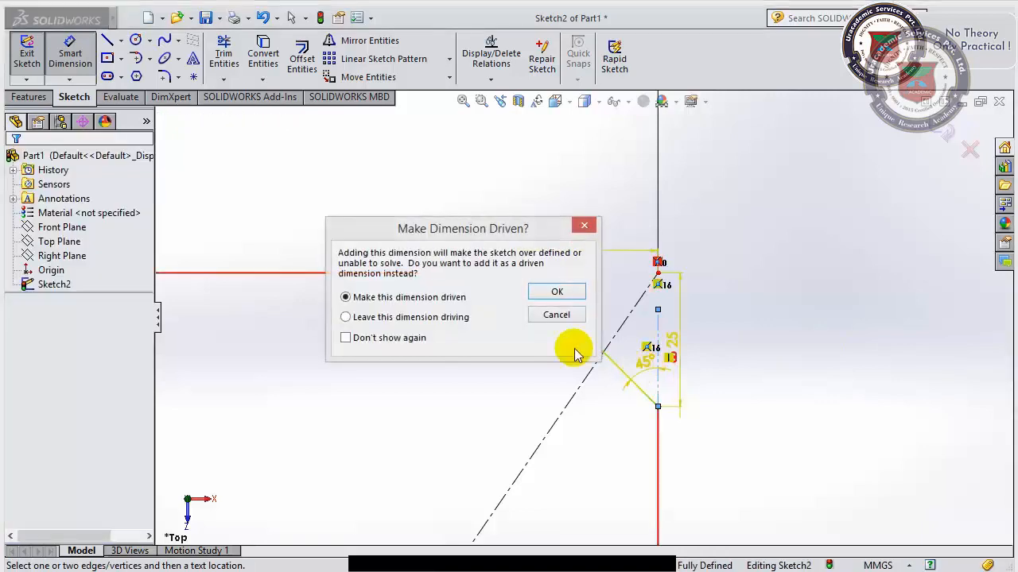
pyautogui.click(549, 292)
pyautogui.press('Escape')
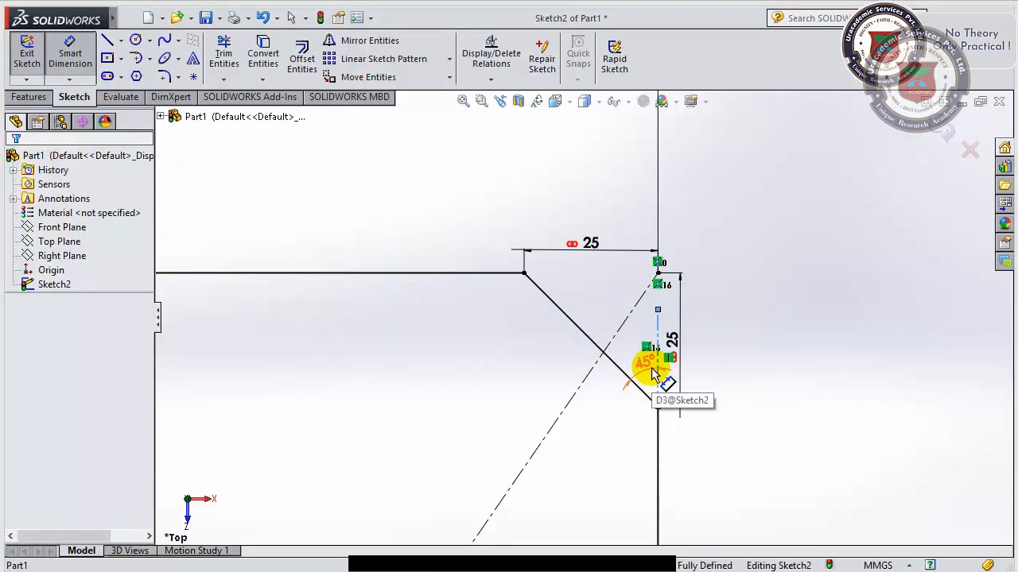
# Delete the vertical centerline at the chamfer's lower endpoint together with its driven angle dimension.
pyautogui.click(659, 385)
pyautogui.press('Delete')
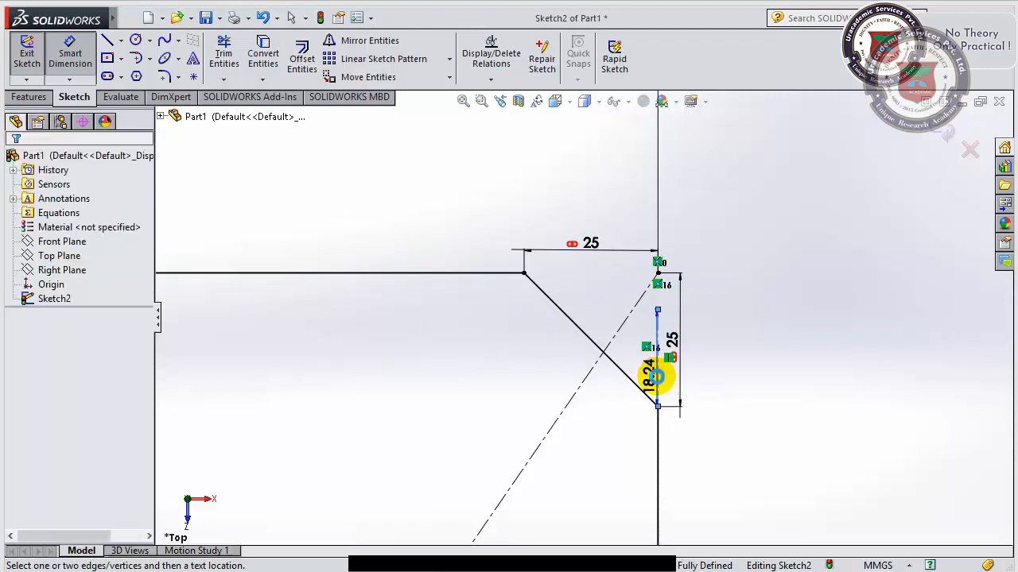
pyautogui.scroll(3, 581, 291)
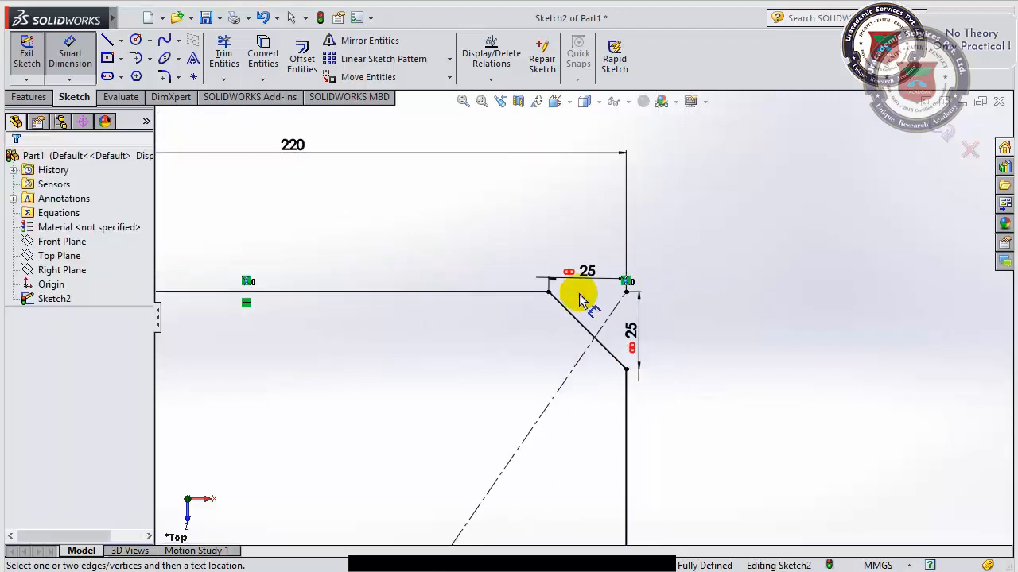
pyautogui.press('Escape')
pyautogui.scroll(4, 500, 364)
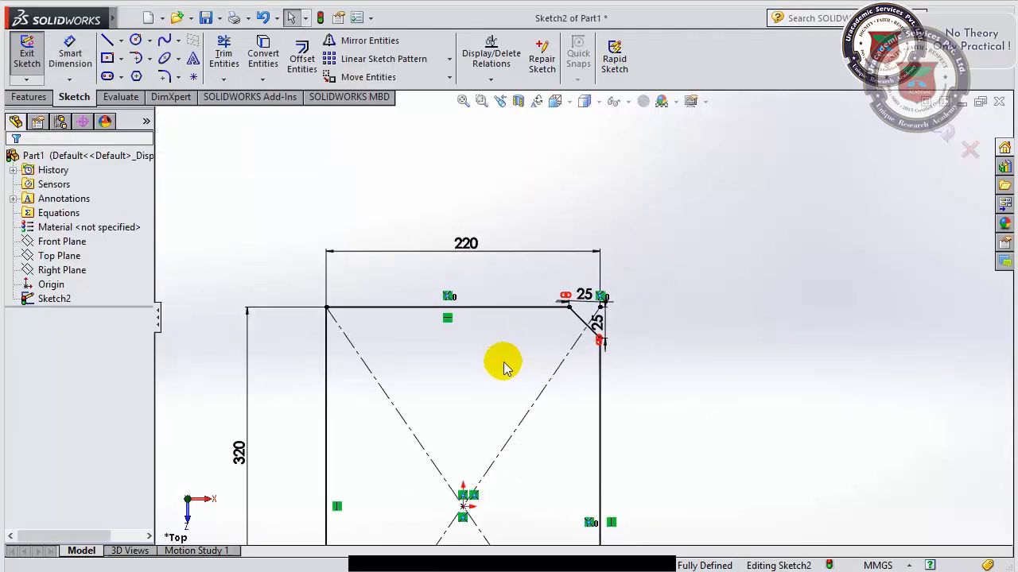
# Undo the centerline deletion and the preceding edits back to the rectangle without its 25 mm equal-distance chamfer.
pyautogui.hotkey('ctrl', 'z')
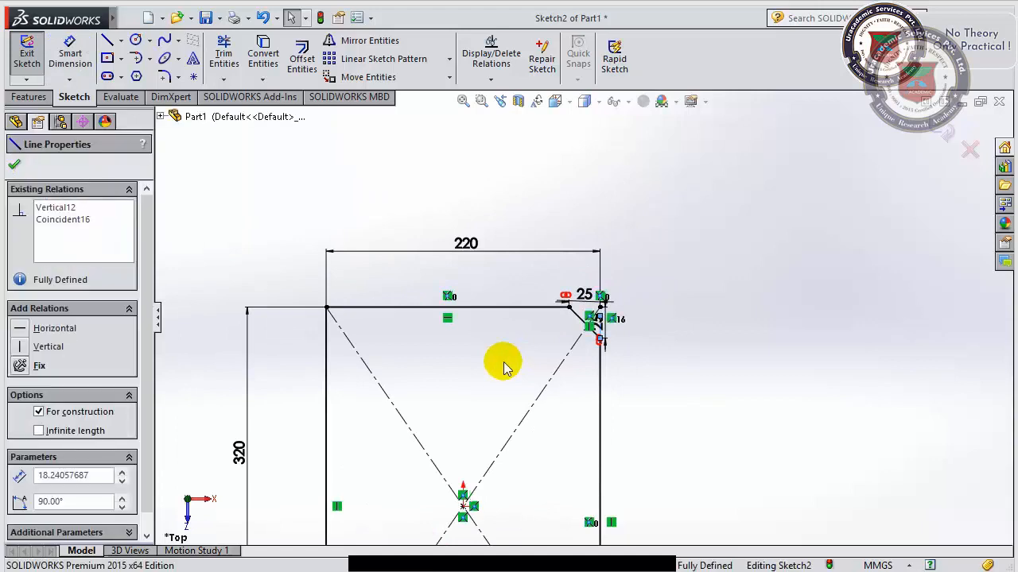
pyautogui.press('Escape')
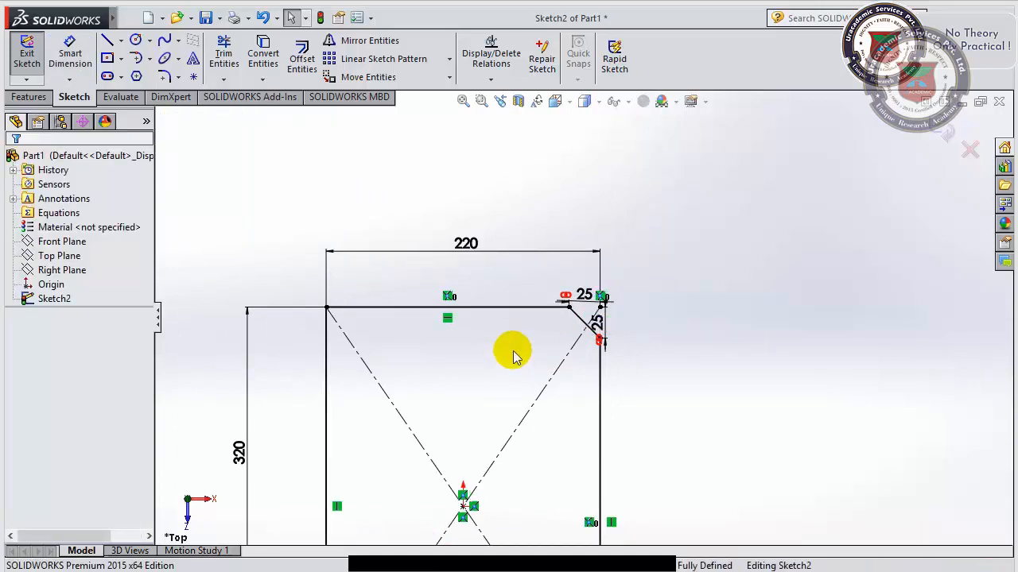
pyautogui.hotkey('ctrl', 'z')
pyautogui.press('Escape')
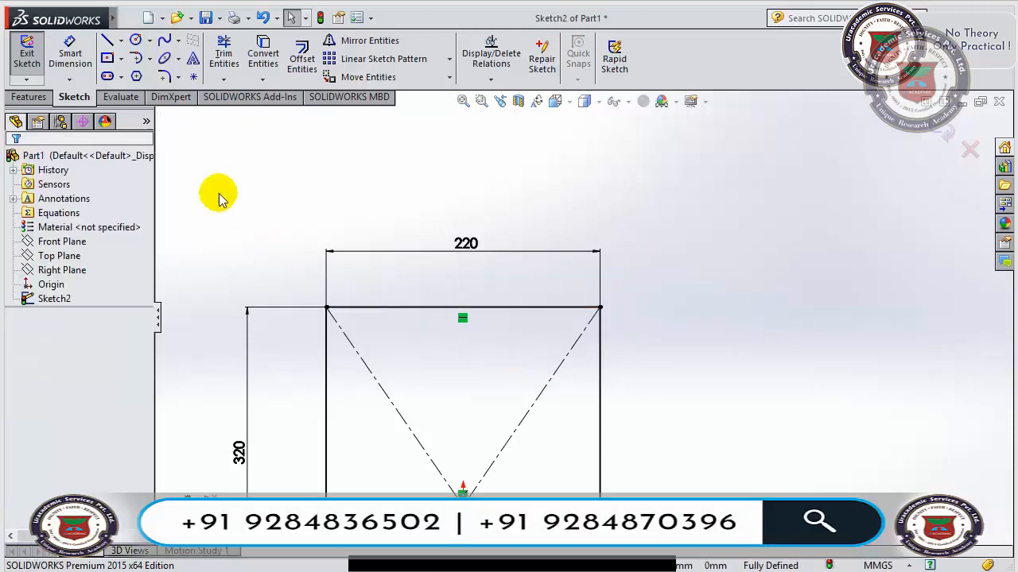
# Try a distance-distance sketch chamfer with unequal distances of 25 mm and 15 mm on the rectangle's upper-right corner, and undo it.
pyautogui.click(178, 76)
pyautogui.click(214, 111)
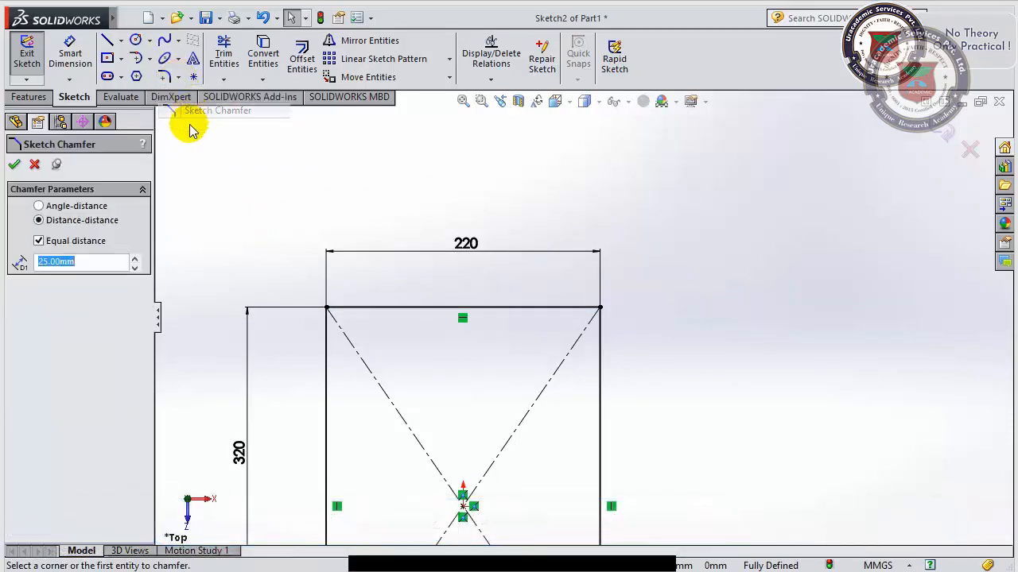
pyautogui.click(38, 241)
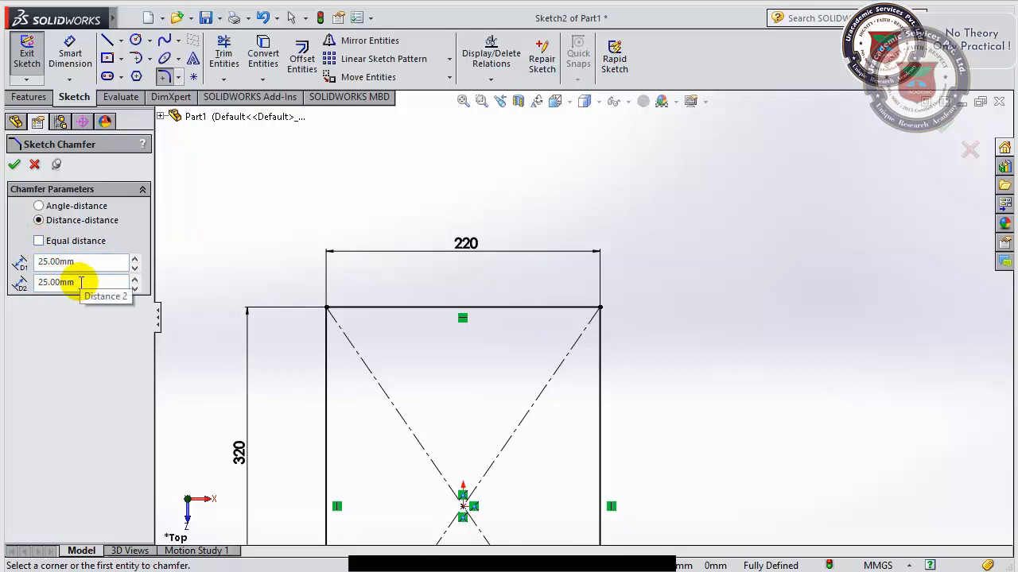
pyautogui.moveTo(81, 283); pyautogui.dragTo(35, 292)
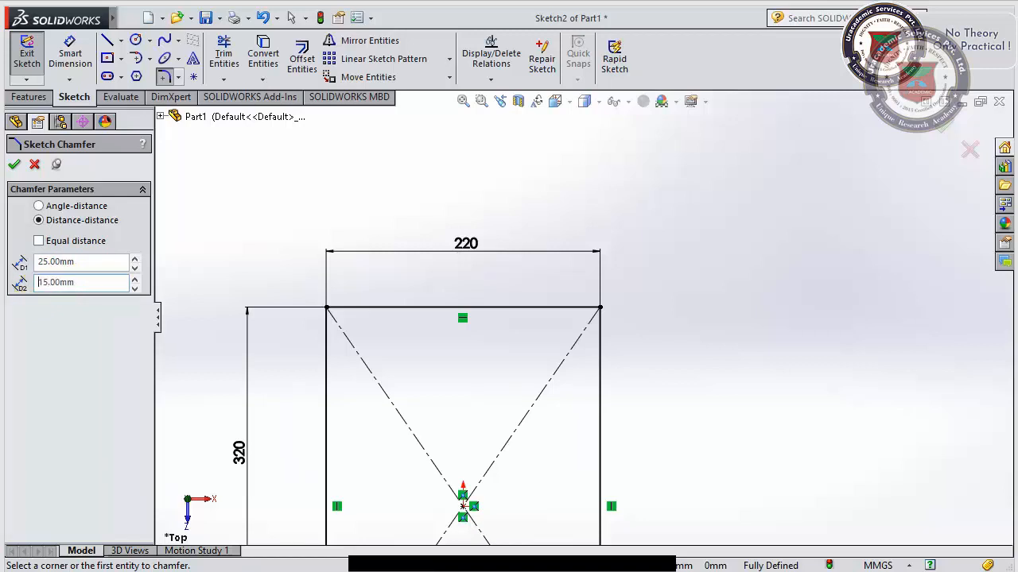
pyautogui.click(602, 310)
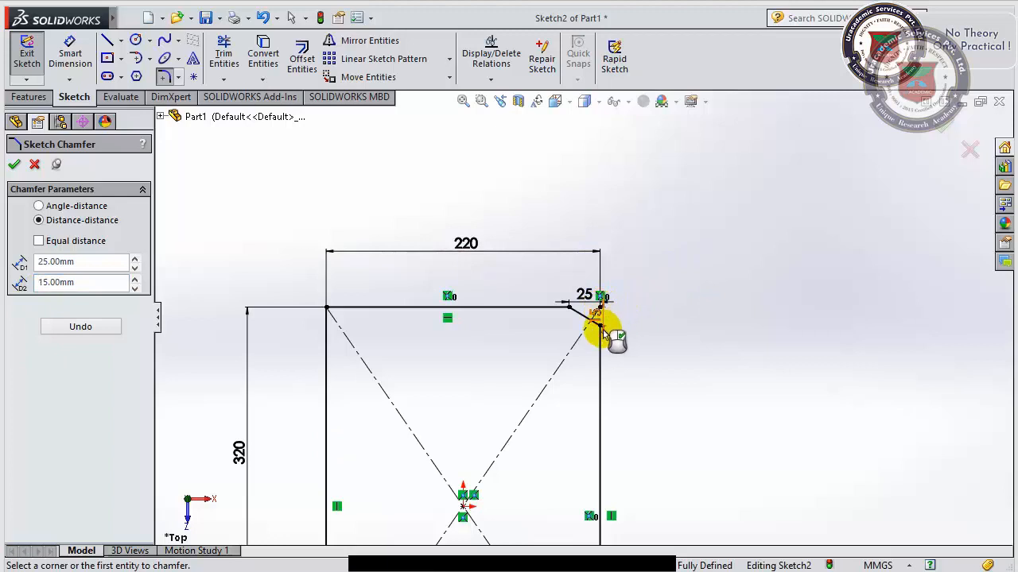
pyautogui.scroll(-2, 597, 326)
pyautogui.scroll(-2, 597, 322)
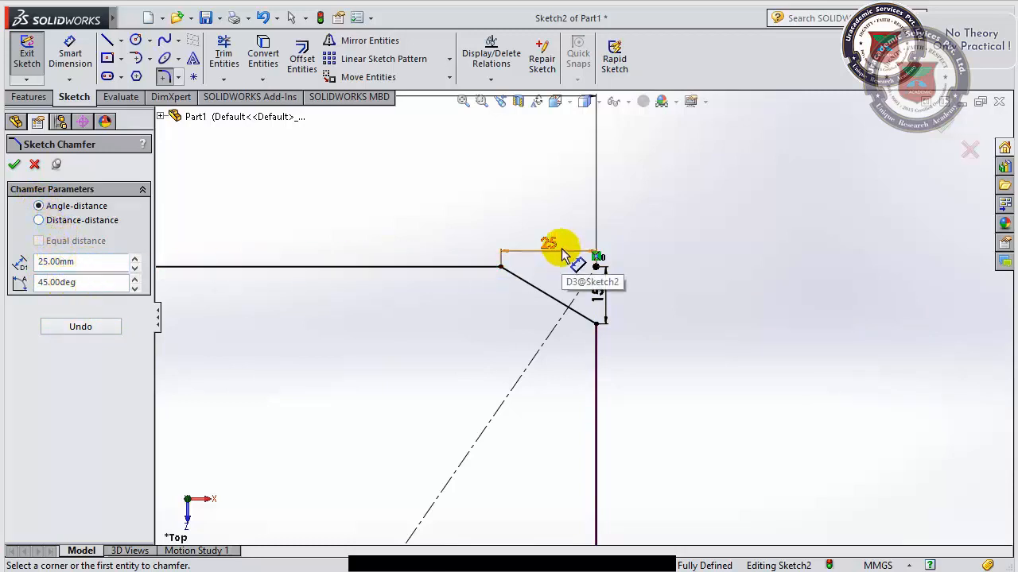
pyautogui.click(16, 165)
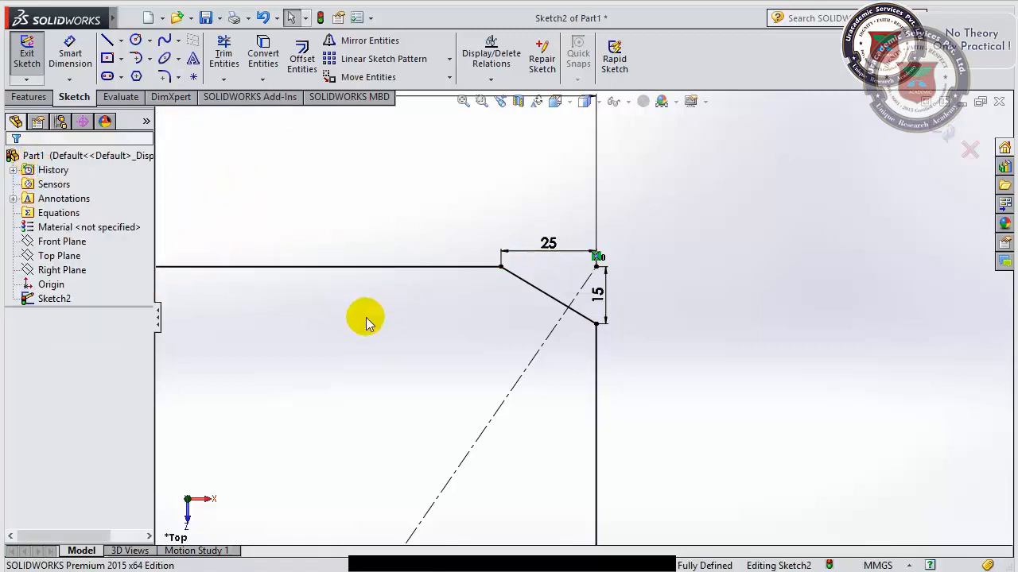
pyautogui.hotkey('ctrl', 'z')
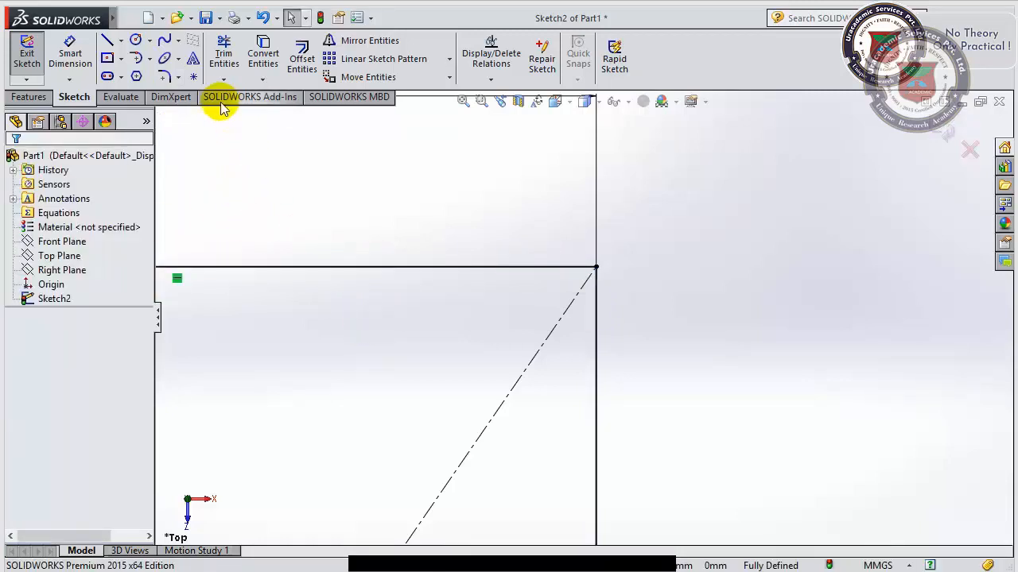
# Chamfer the rectangle's upper-right corner using angle-distance with a 25 mm distance and a 65° angle.
pyautogui.click(178, 76)
pyautogui.click(195, 110)
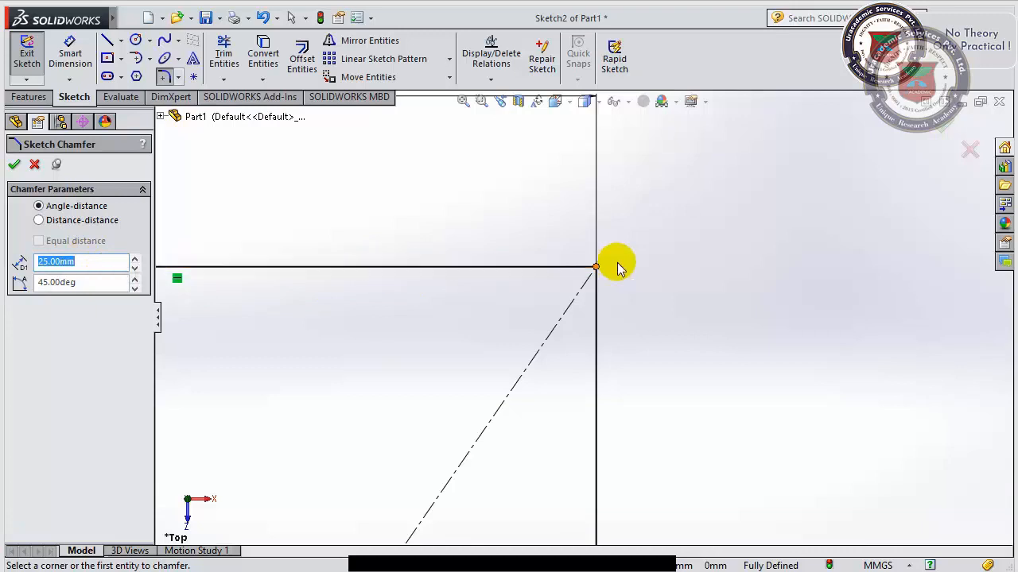
pyautogui.click(82, 284)
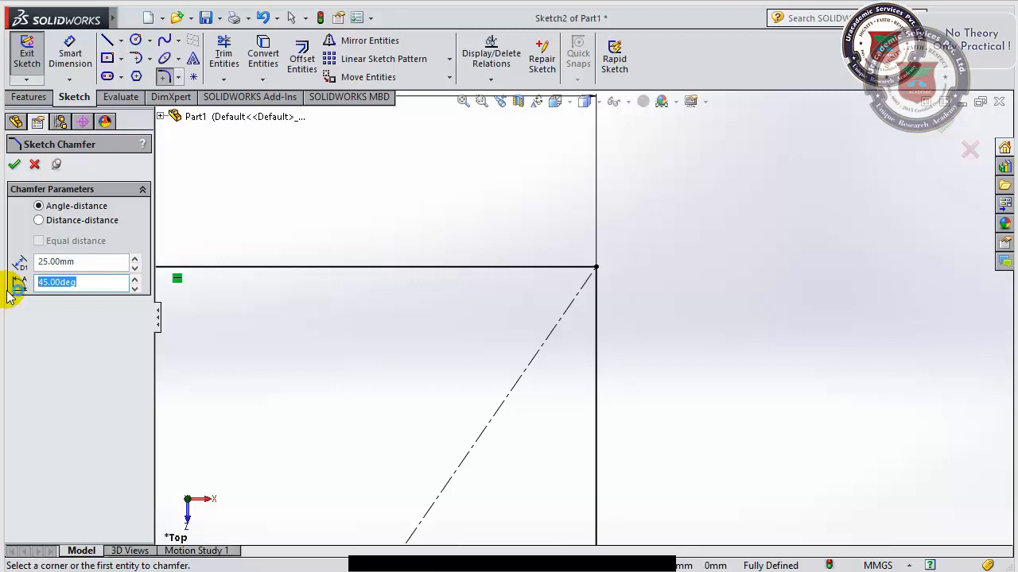
pyautogui.write('65')
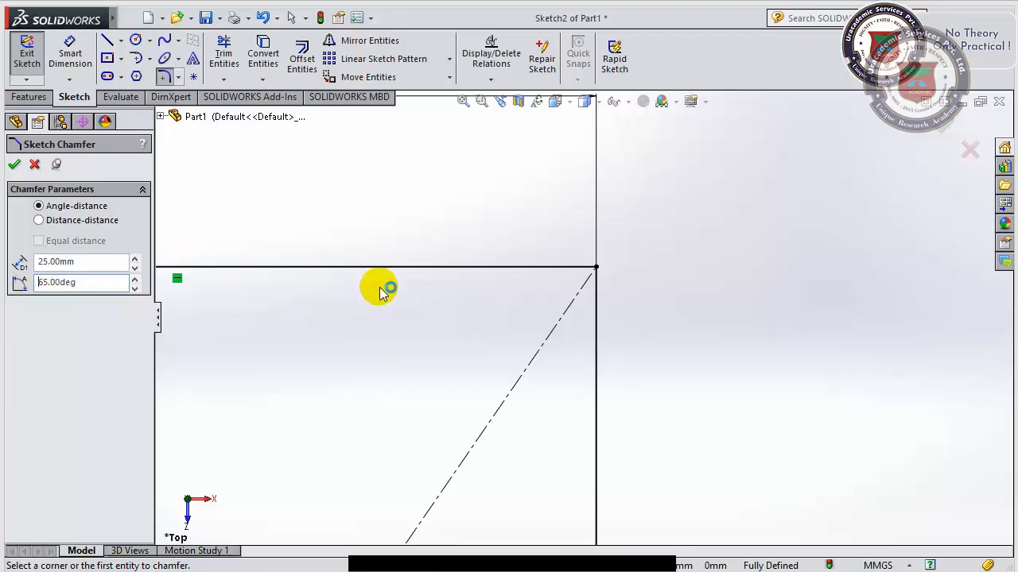
pyautogui.click(599, 272)
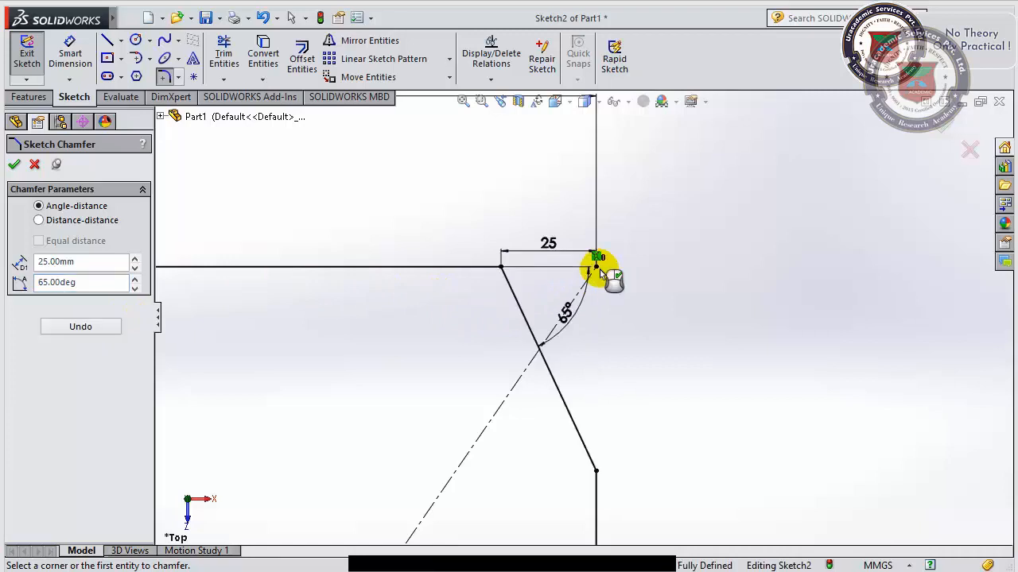
pyautogui.scroll(-1, 561, 318)
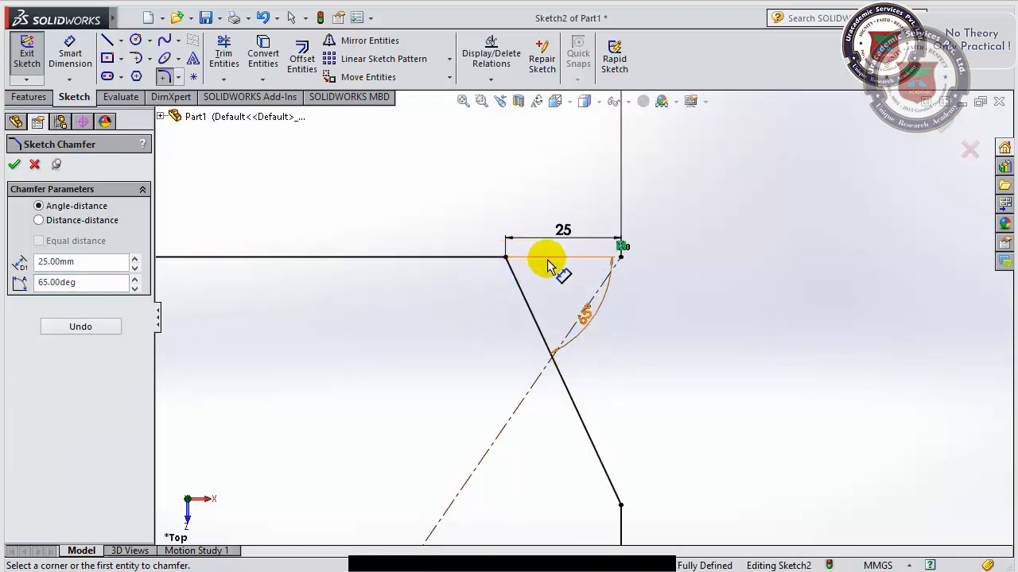
pyautogui.scroll(-1, 576, 268)
pyautogui.scroll(-2, 567, 268)
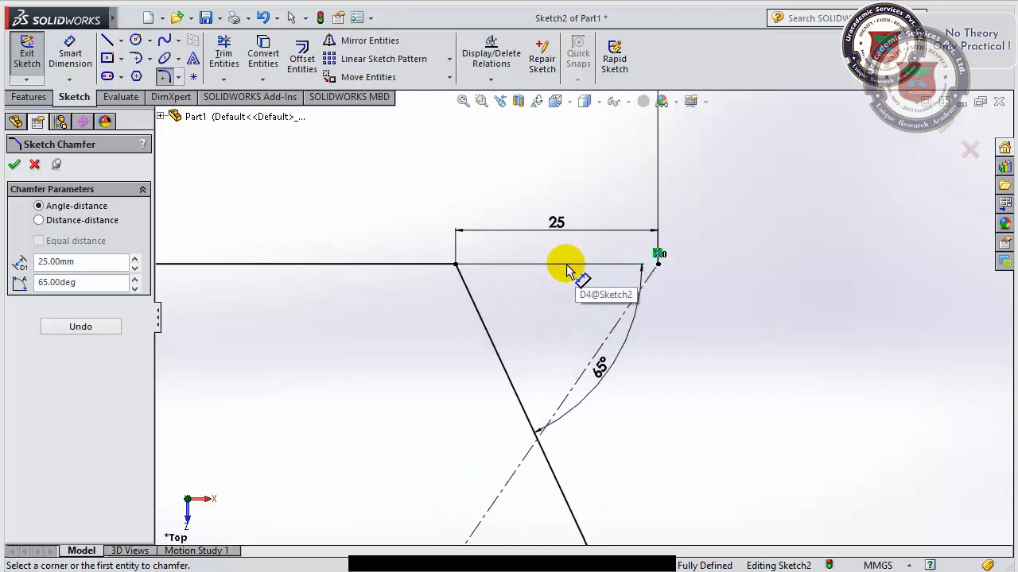
pyautogui.scroll(4, 583, 386)
pyautogui.scroll(3, 589, 395)
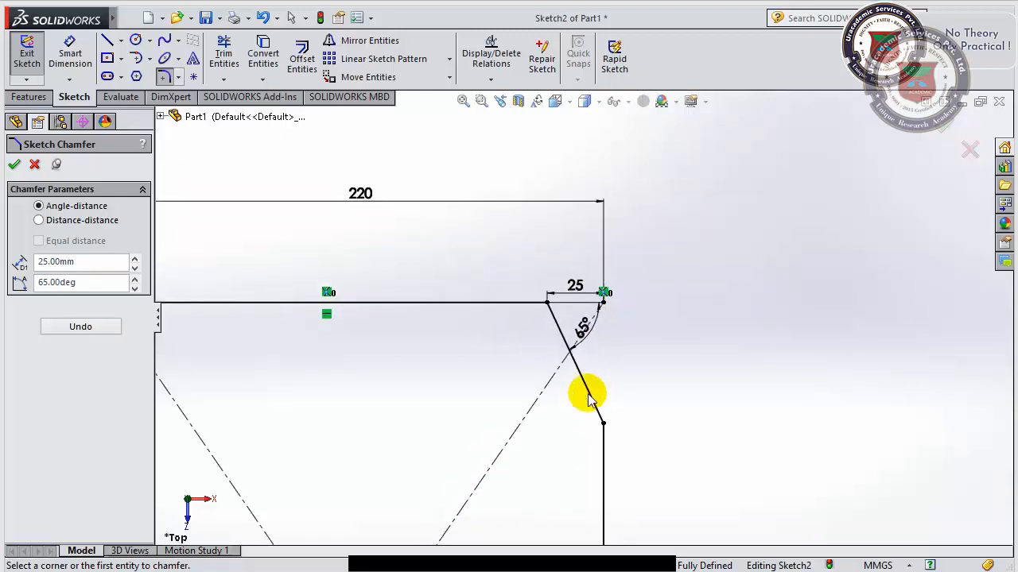